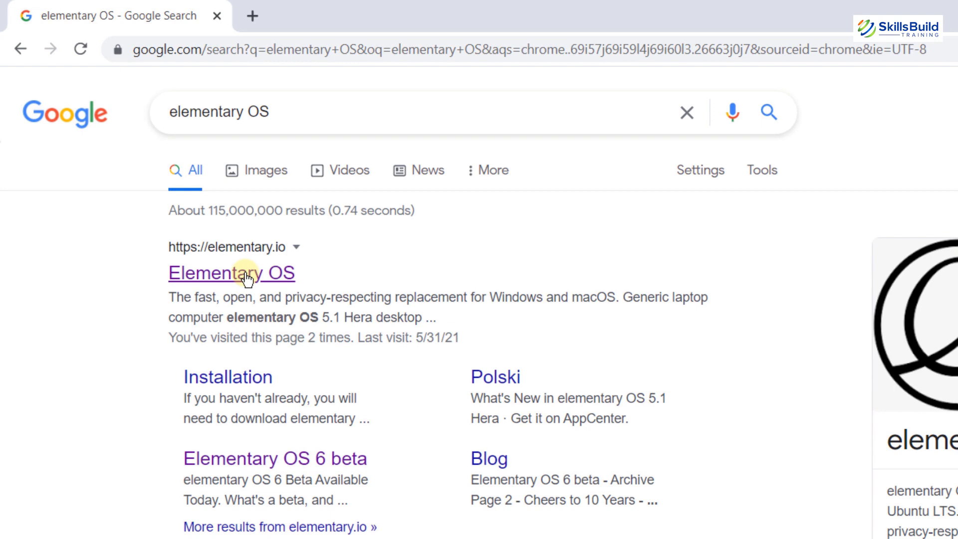
Open the elementary.io website from the search results and set a custom payment amount of $0
{"action": "left_click", "coordinate": [247, 280]}
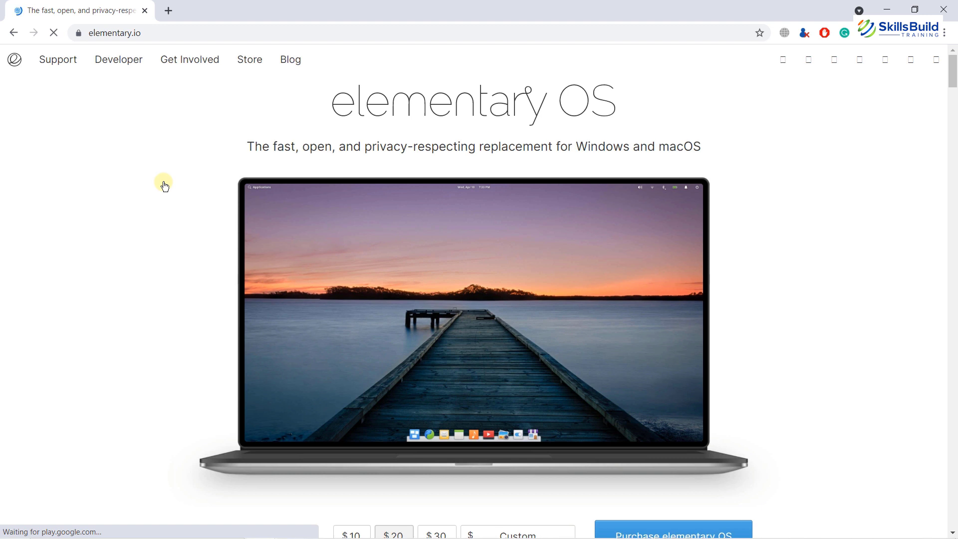
{"action": "scroll", "coordinate": [163, 181], "scroll_direction": "down", "scroll_amount": 4}
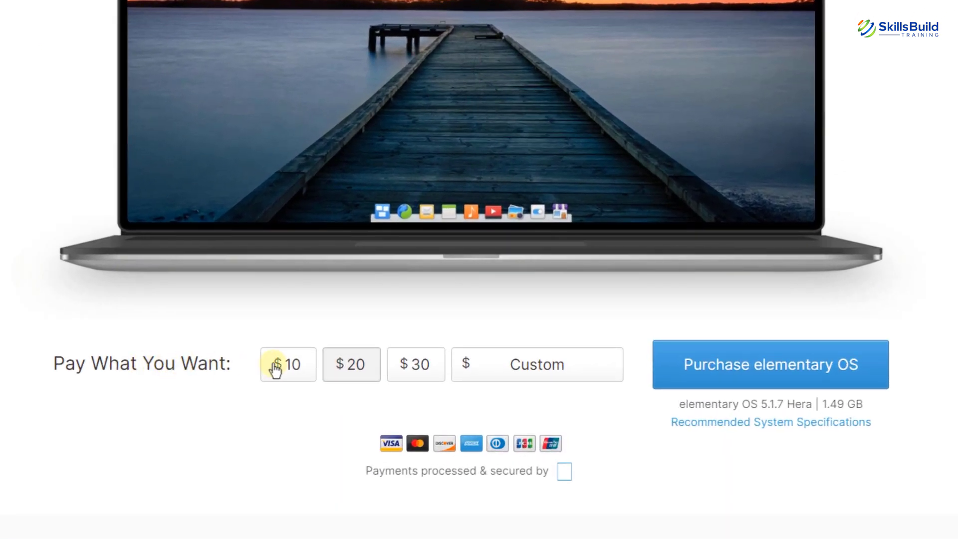
{"action": "left_click", "coordinate": [536, 370]}
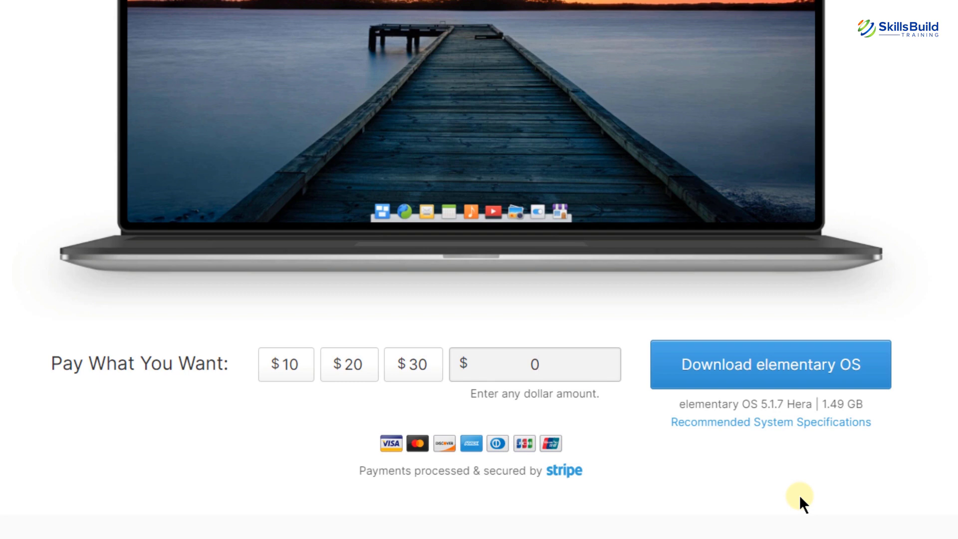
Open the "elementary OS 6 Beta Available Today" post and follow its link for downloading elementary OS 6 Beta
{"action": "scroll", "coordinate": [800, 495], "scroll_direction": "down", "scroll_amount": 3}
{"action": "scroll", "coordinate": [799, 495], "scroll_direction": "down", "scroll_amount": 10}
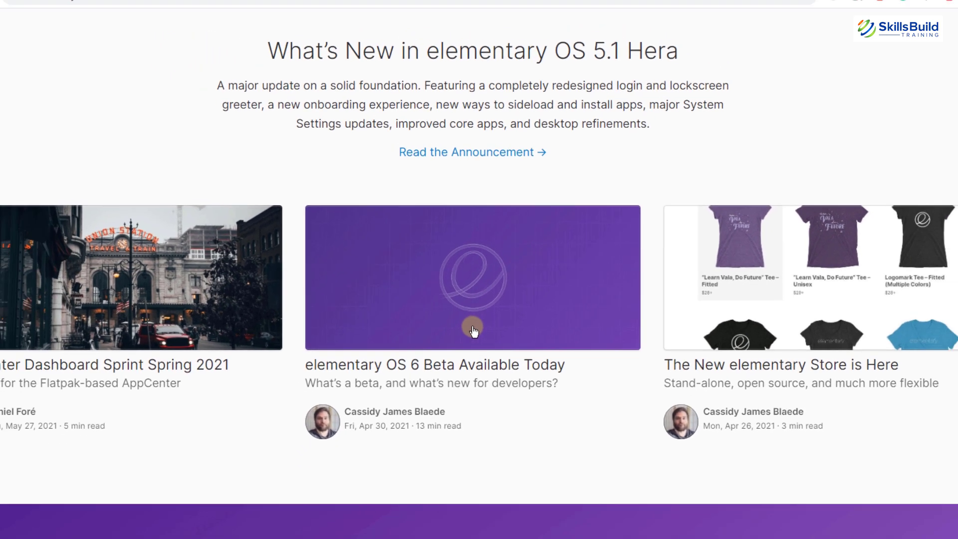
{"action": "left_click", "coordinate": [471, 349]}
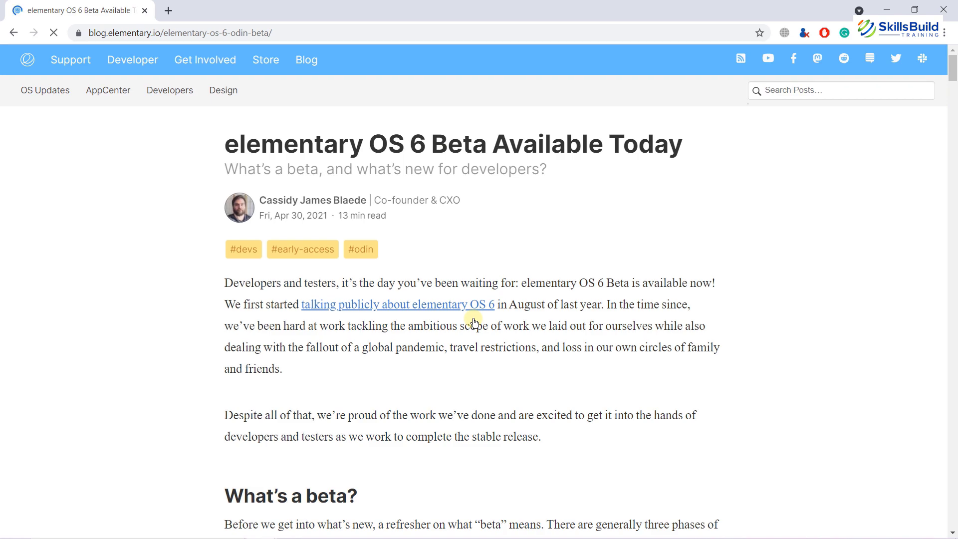
{"action": "scroll", "coordinate": [474, 322], "scroll_direction": "down", "scroll_amount": 3}
{"action": "scroll", "coordinate": [474, 322], "scroll_direction": "down", "scroll_amount": 20}
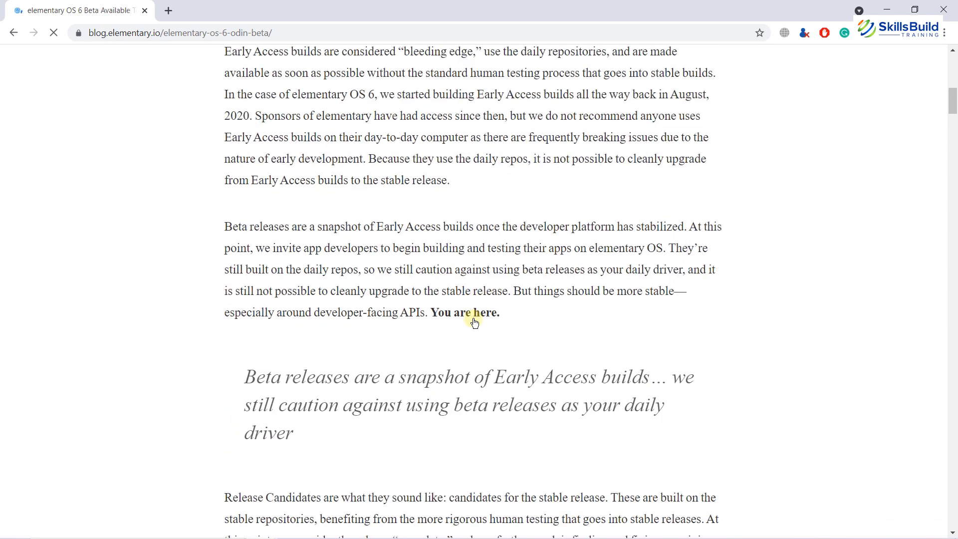
{"action": "scroll", "coordinate": [474, 322], "scroll_direction": "down", "scroll_amount": 15}
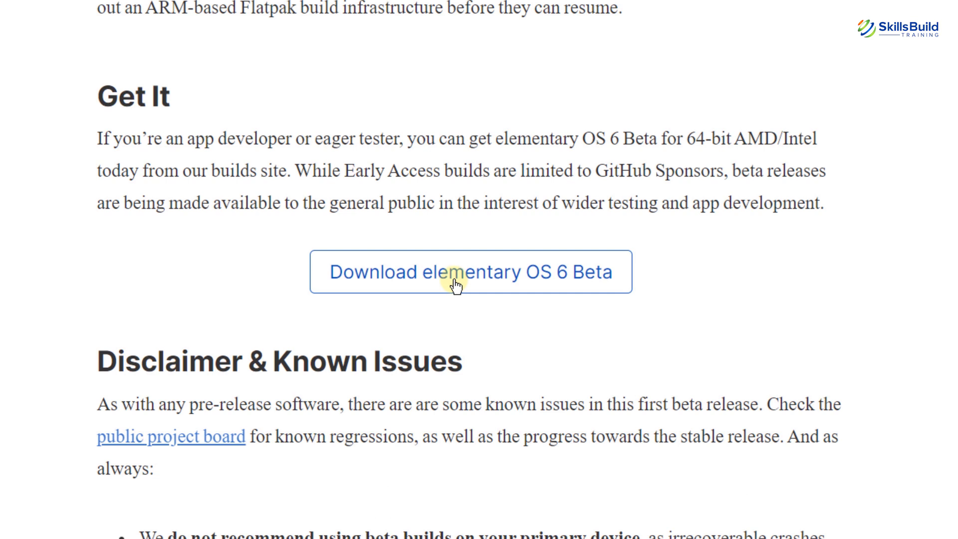
{"action": "left_click", "coordinate": [456, 286]}
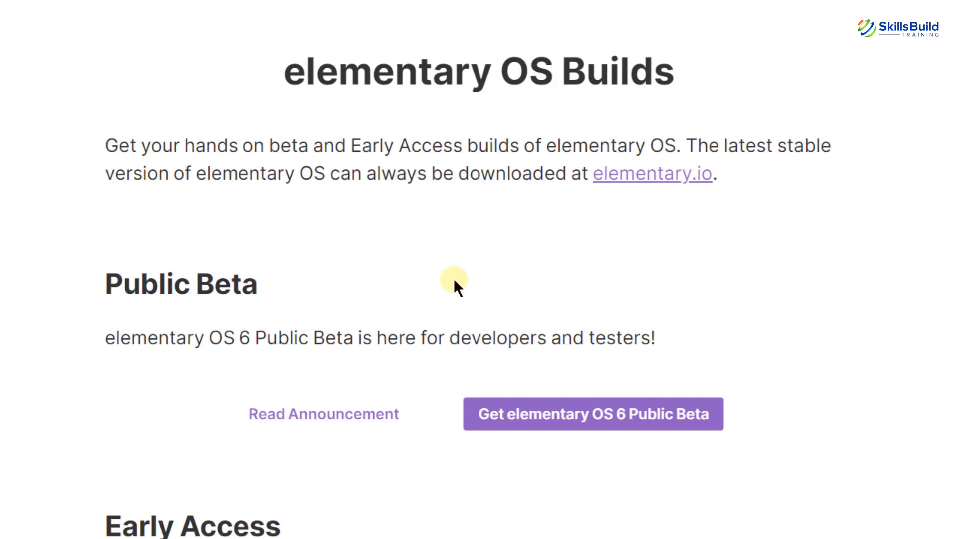
Get the elementary OS 6 Public Beta and start downloading elementaryos-6.0-daily.20210430_2.iso to the Downloads folder
{"action": "left_click", "coordinate": [571, 402]}
{"action": "scroll", "coordinate": [695, 460], "scroll_direction": "down", "scroll_amount": 7}
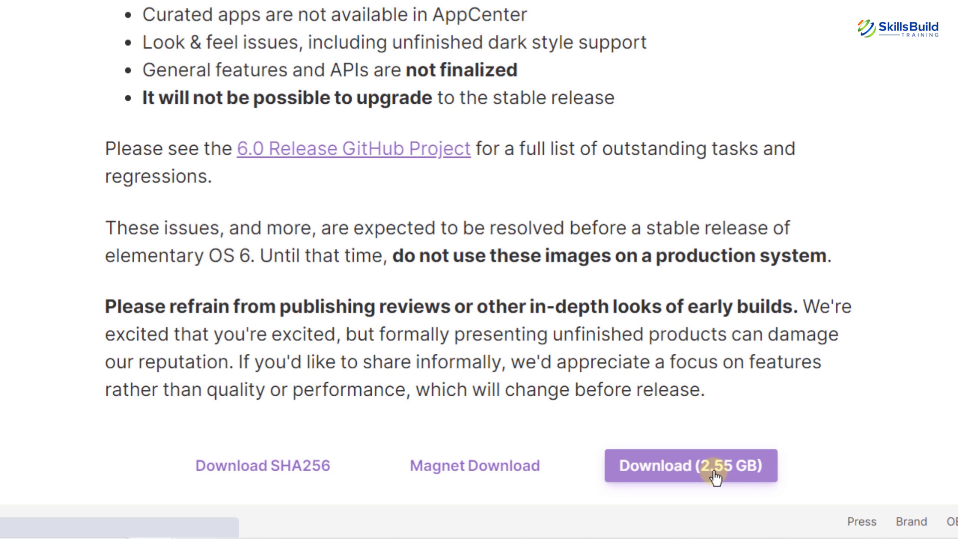
{"action": "left_click", "coordinate": [715, 477]}
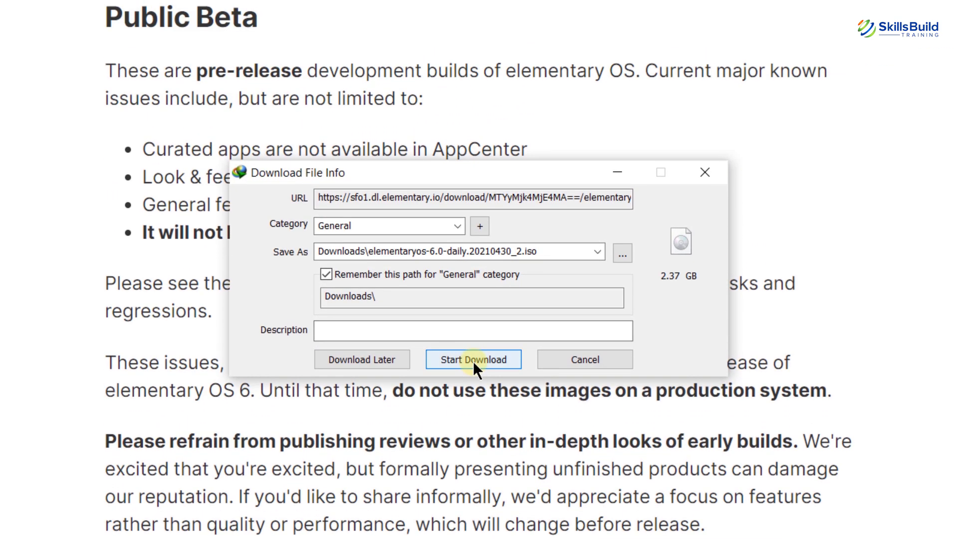
{"action": "left_click", "coordinate": [473, 361]}
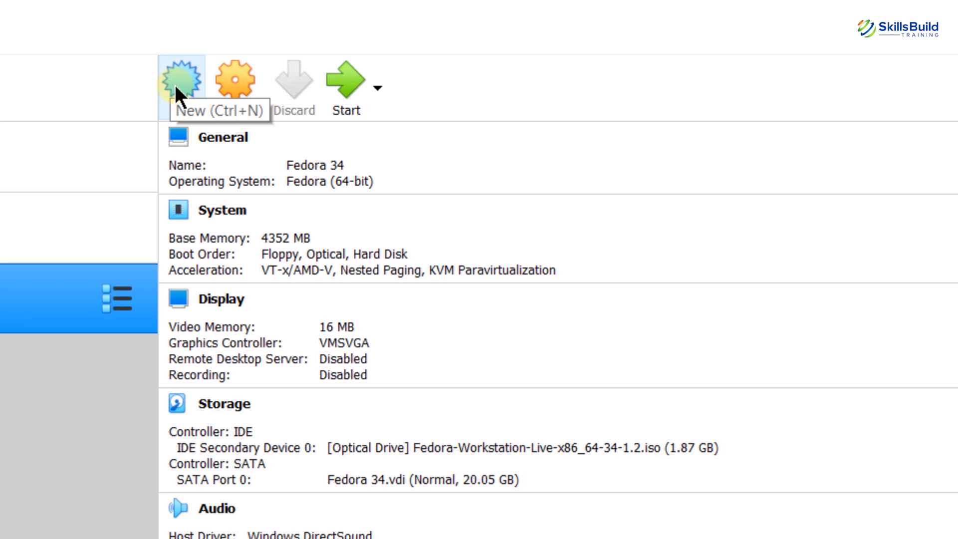
In VirtualBox, start a new virtual machine named Elementary OS with type Linux and version Ubuntu (64-bit)
{"action": "left_click", "coordinate": [175, 84]}
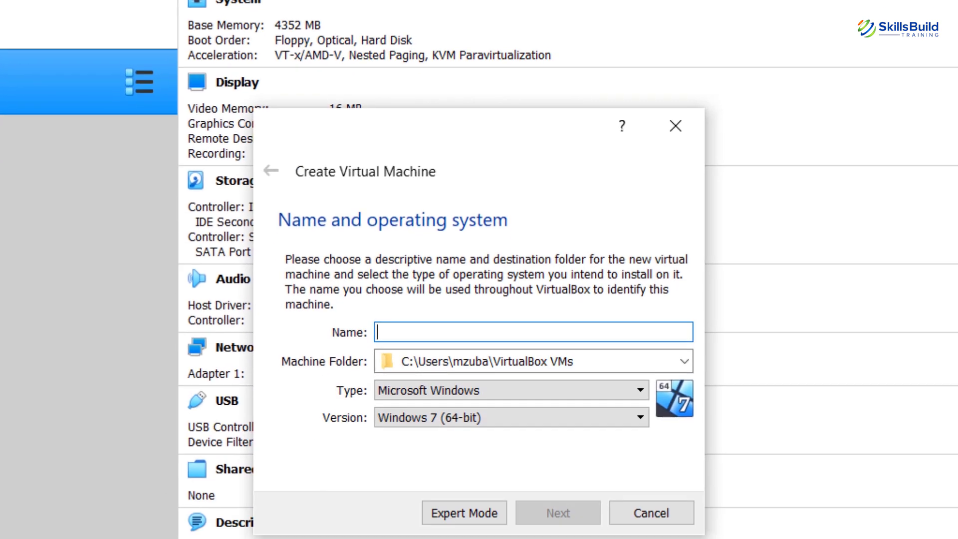
{"action": "type", "text": "El"}
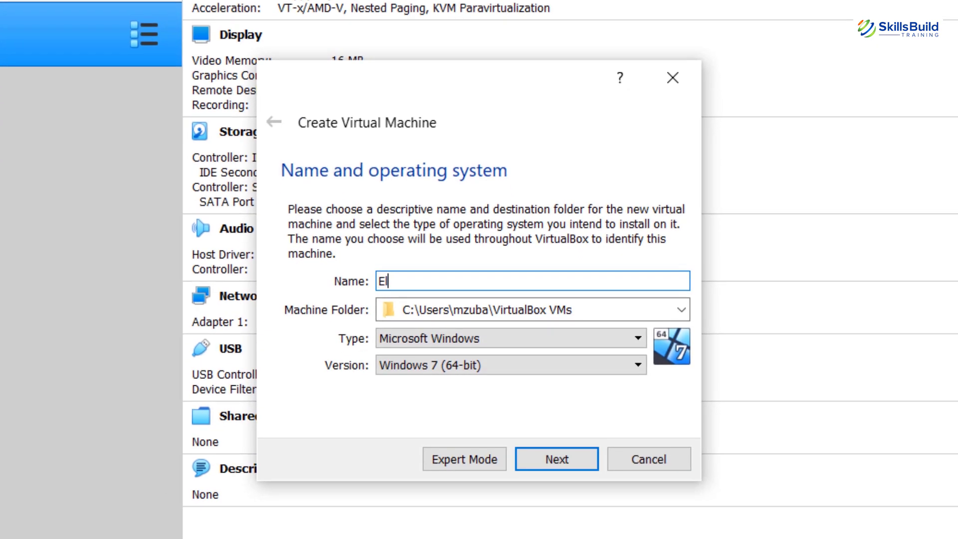
{"action": "type", "text": "ementary OS"}
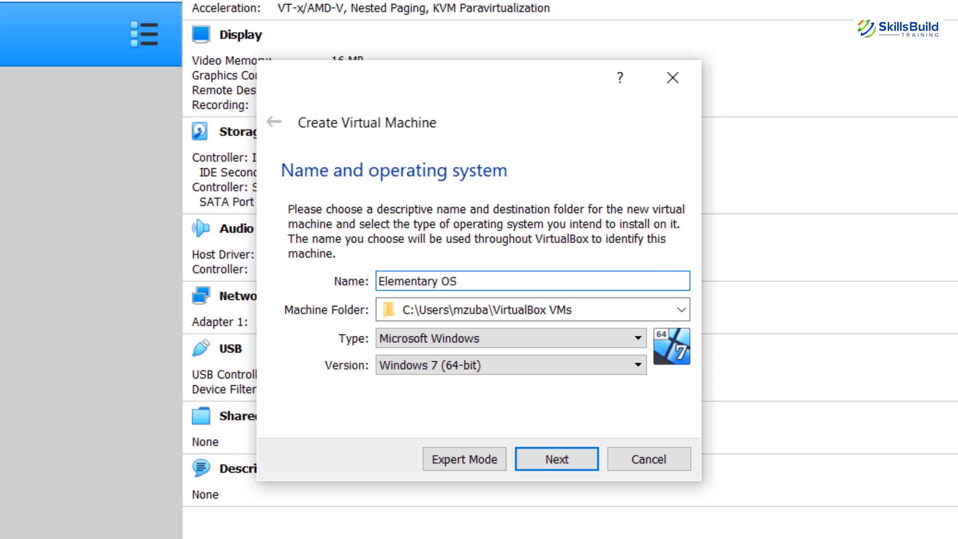
{"action": "left_click", "coordinate": [532, 331]}
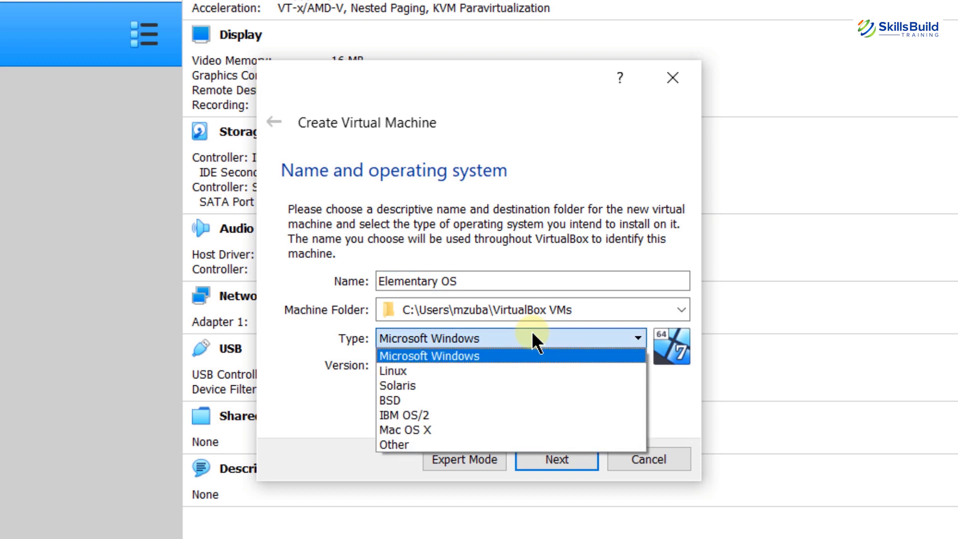
{"action": "left_click", "coordinate": [519, 373]}
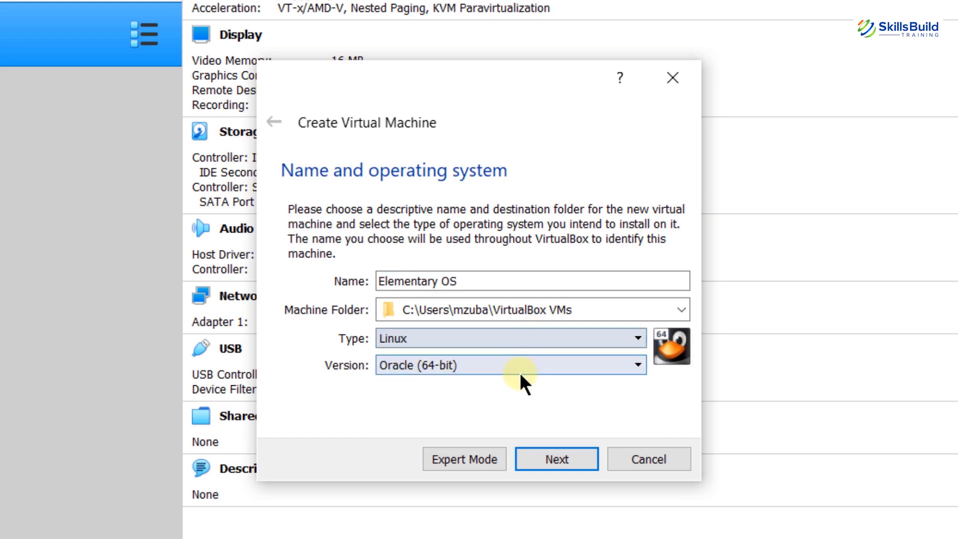
{"action": "left_click", "coordinate": [548, 363]}
{"action": "scroll", "coordinate": [501, 477], "scroll_direction": "down", "scroll_amount": 5}
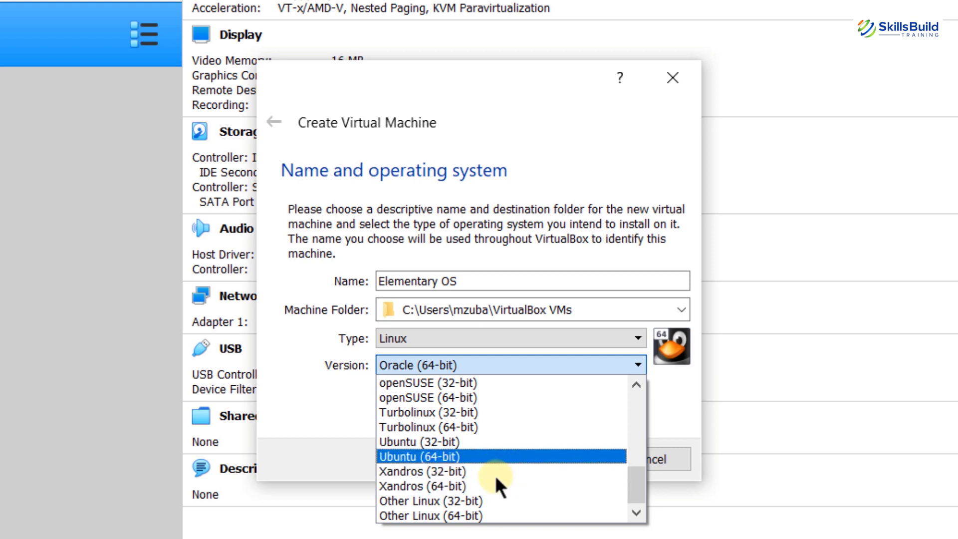
{"action": "left_click", "coordinate": [446, 457]}
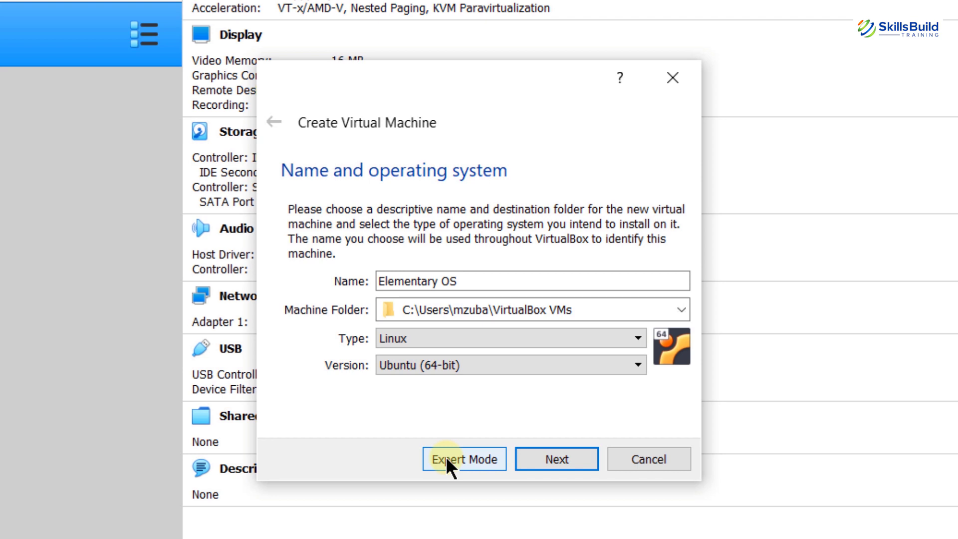
{"action": "left_click", "coordinate": [544, 461]}
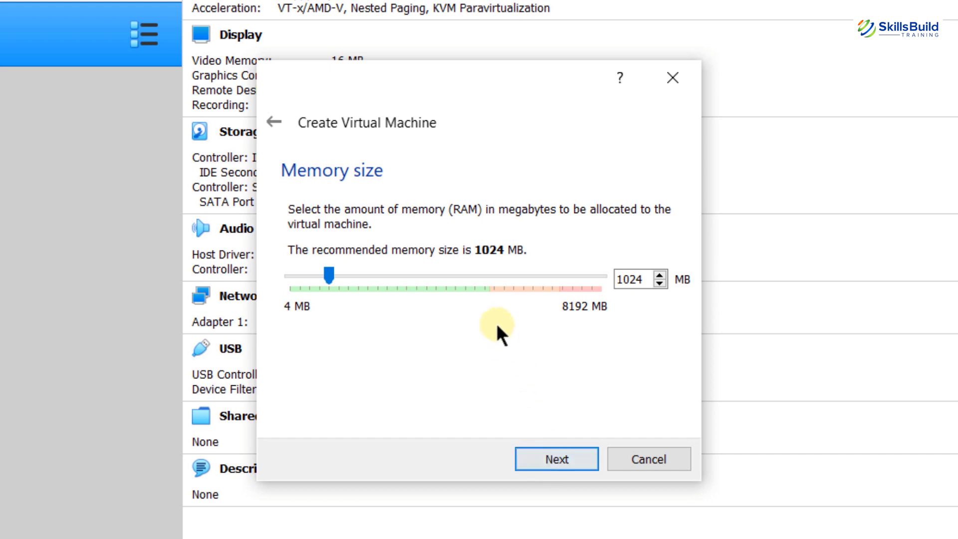
Set the virtual machine's memory size to 4352 MB and continue to the hard disk setup
{"action": "left_click", "coordinate": [480, 275]}
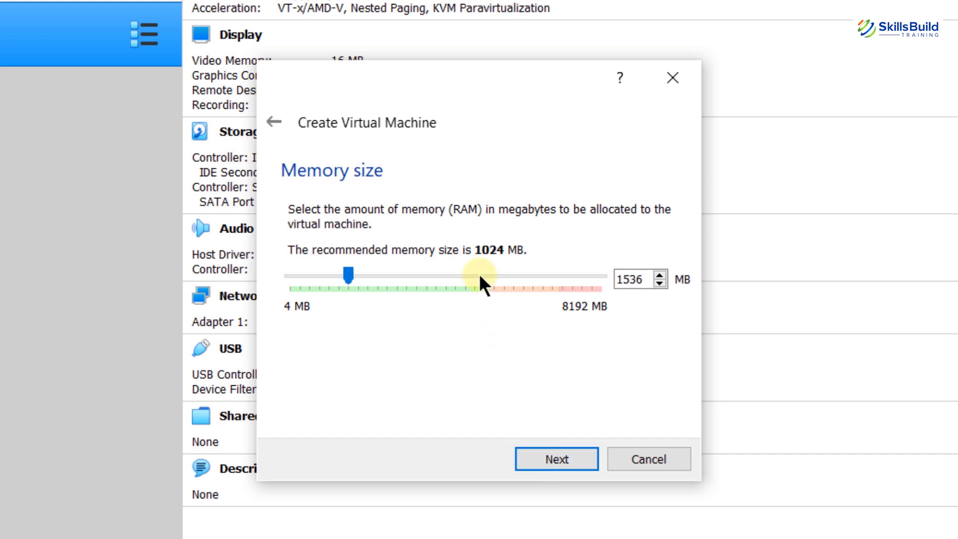
{"action": "left_click", "coordinate": [479, 274]}
{"action": "left_click", "coordinate": [479, 274]}
{"action": "left_click", "coordinate": [479, 274]}
{"action": "left_click", "coordinate": [479, 274]}
{"action": "left_click", "coordinate": [480, 274]}
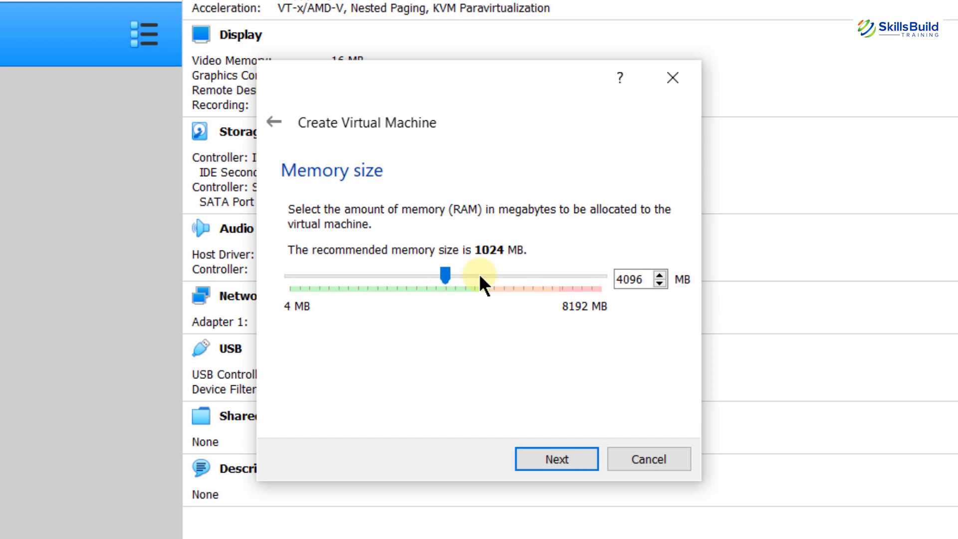
{"action": "left_click", "coordinate": [480, 274]}
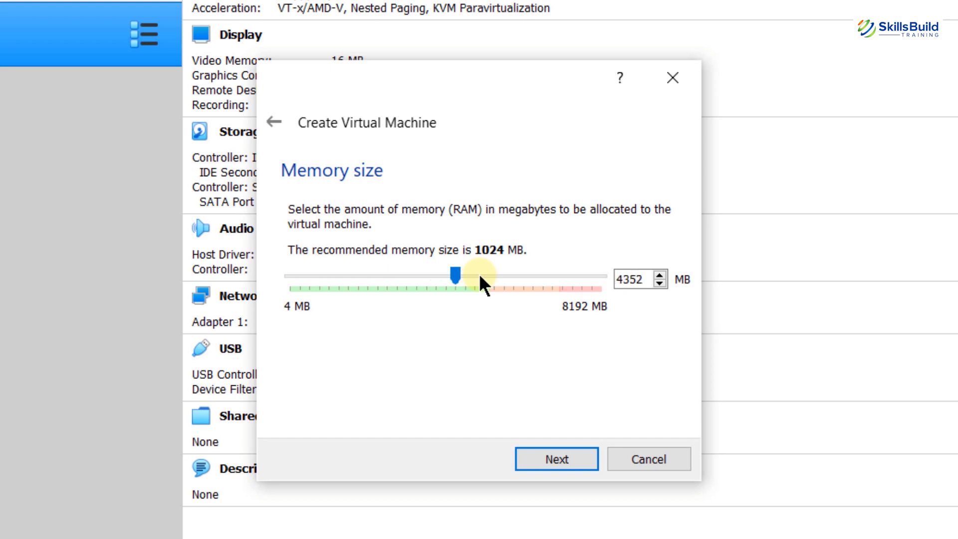
{"action": "left_click", "coordinate": [557, 456]}
Configure a new dynamically allocated VDI virtual hard disk with a size of 20 GB
{"action": "left_click", "coordinate": [557, 456]}
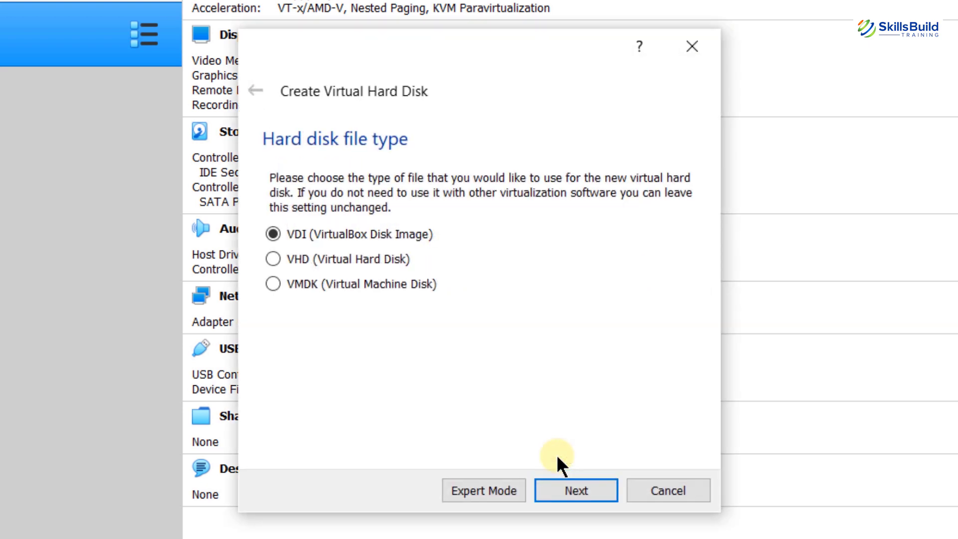
{"action": "left_click", "coordinate": [575, 486]}
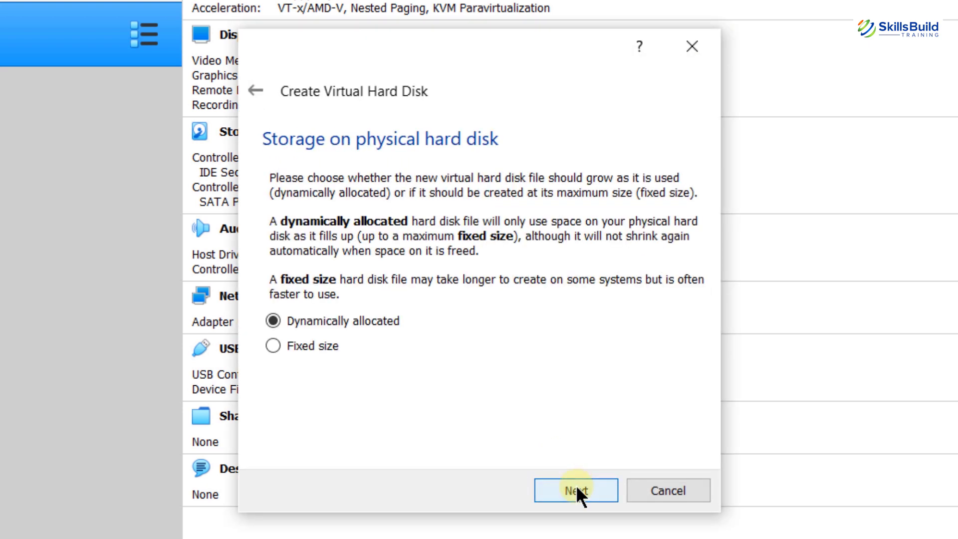
{"action": "left_click", "coordinate": [575, 485]}
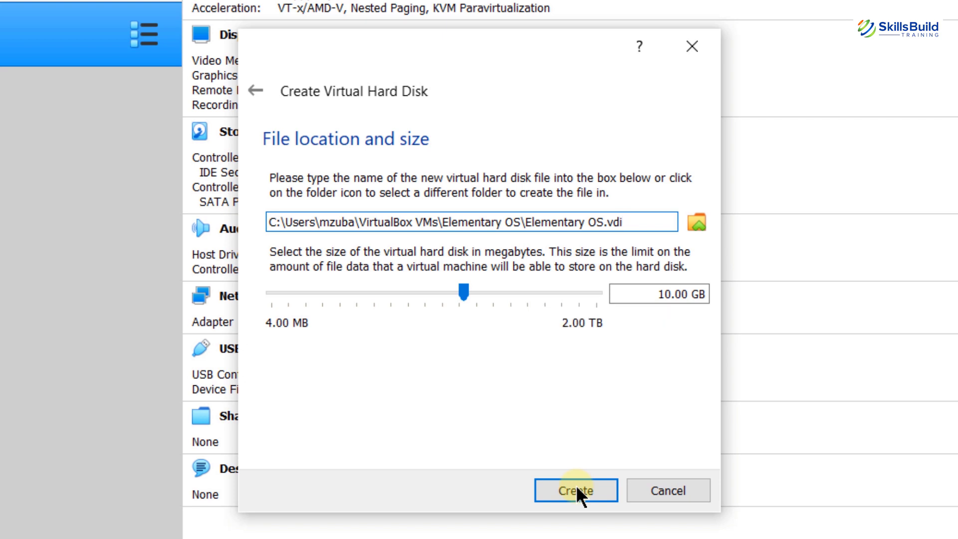
{"action": "left_click", "coordinate": [507, 293]}
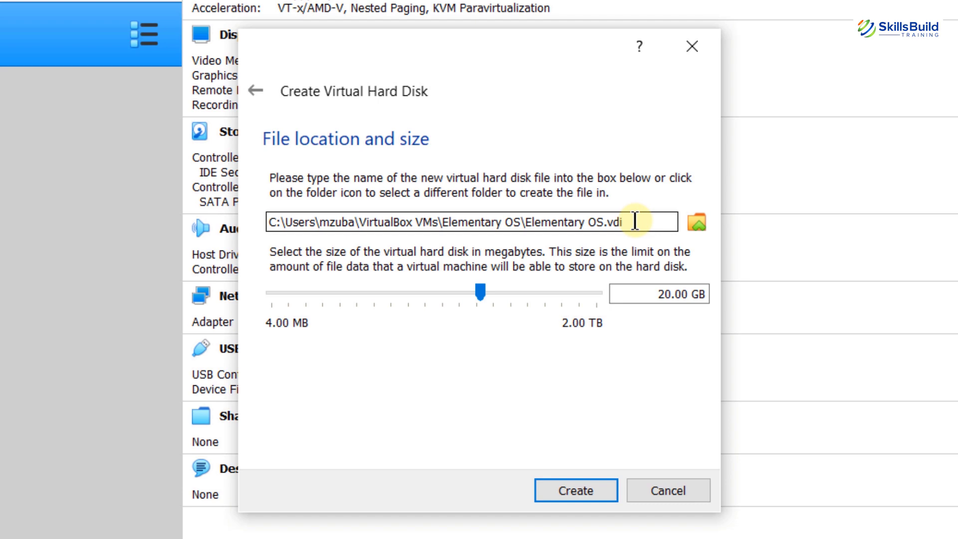
{"action": "left_click", "coordinate": [697, 222]}
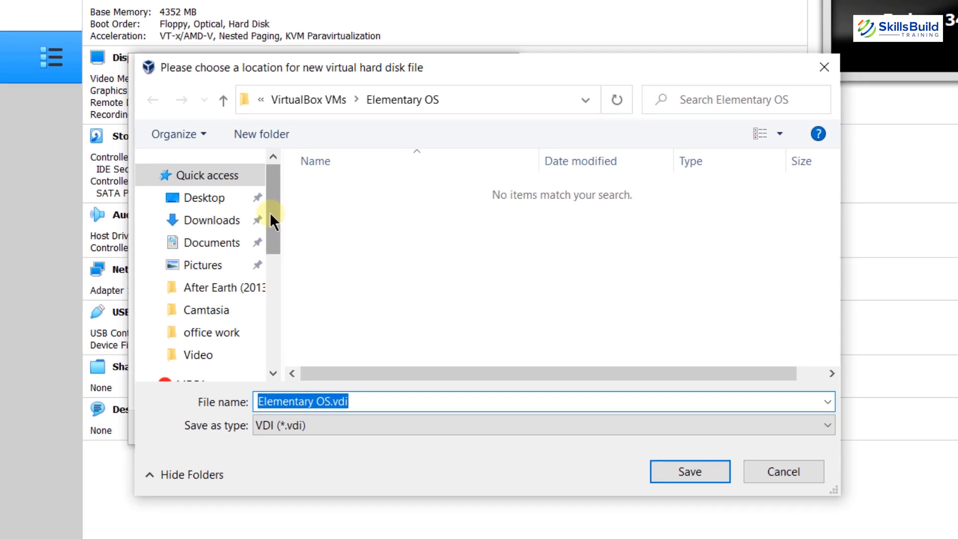
{"action": "left_click_drag", "start_coordinate": [269, 212], "coordinate": [272, 351]}
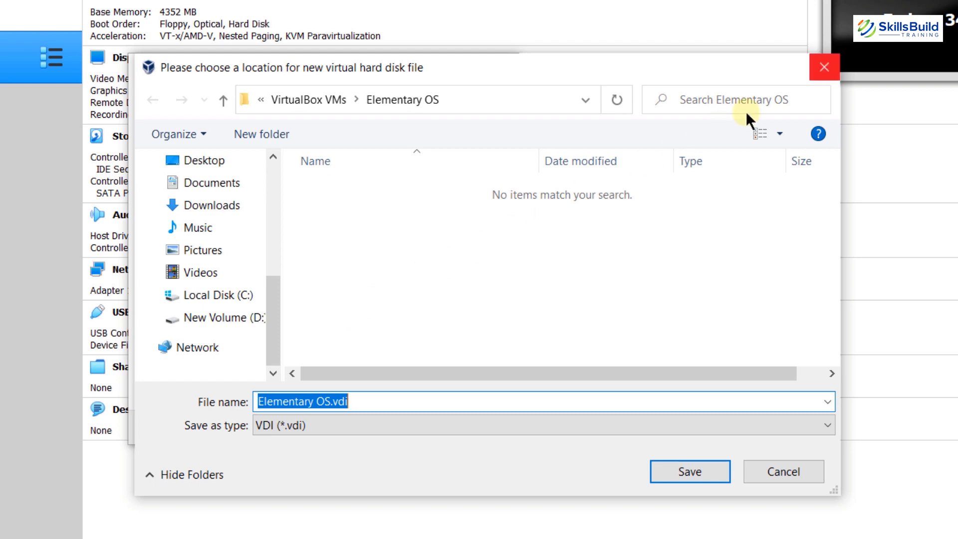
{"action": "left_click", "coordinate": [824, 71]}
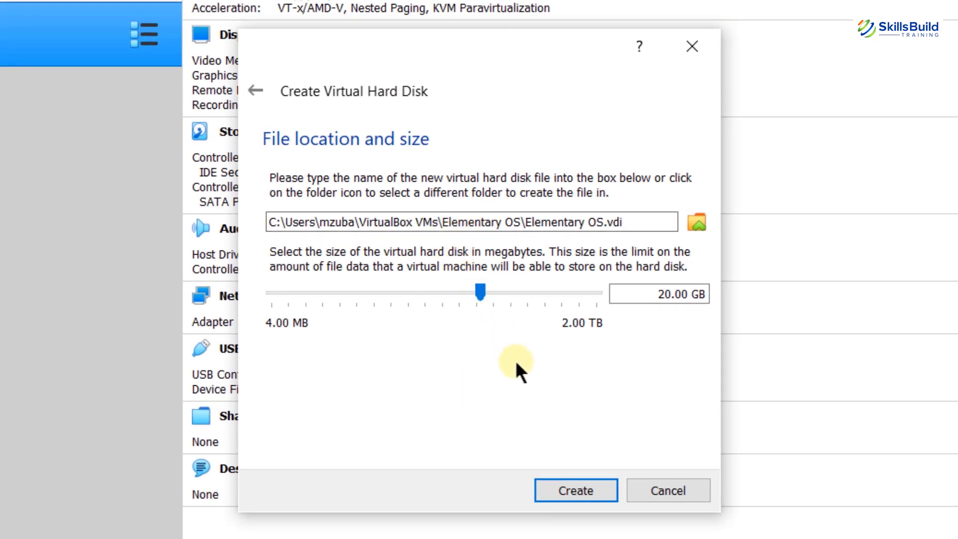
Create the Elementary OS virtual hard disk to finish the virtual machine
{"action": "left_click", "coordinate": [587, 487]}
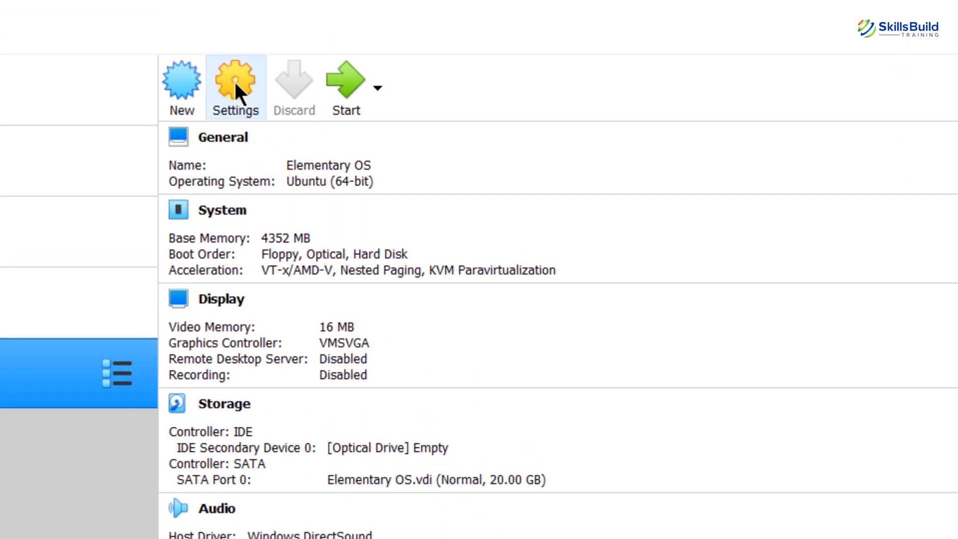
Open the Elementary OS machine's settings and adjust the number of processors in its system settings
{"action": "left_click", "coordinate": [235, 84]}
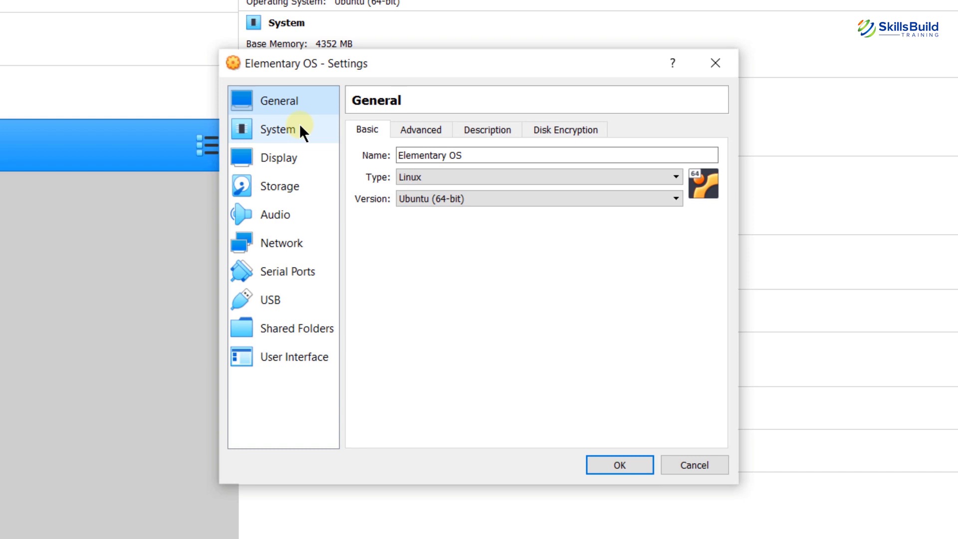
{"action": "left_click", "coordinate": [295, 134]}
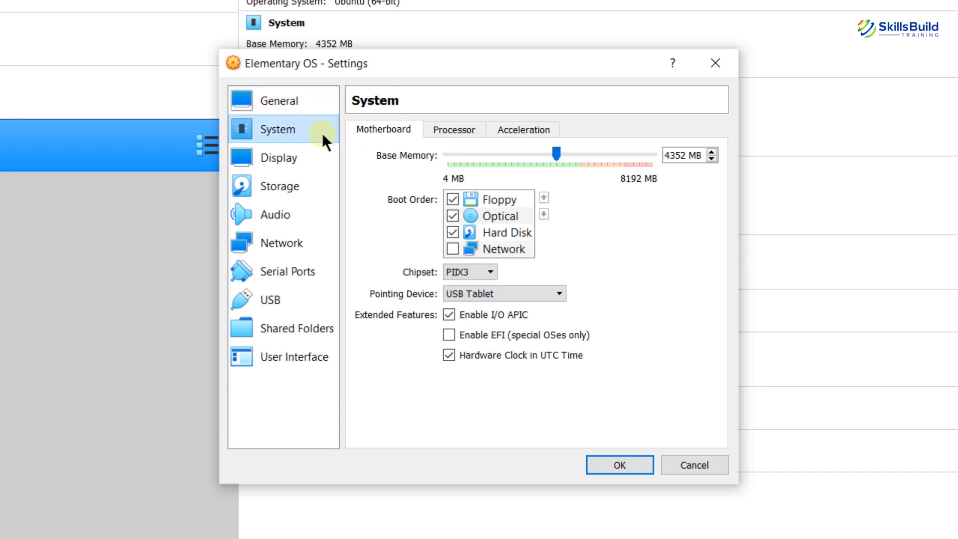
{"action": "left_click", "coordinate": [443, 132]}
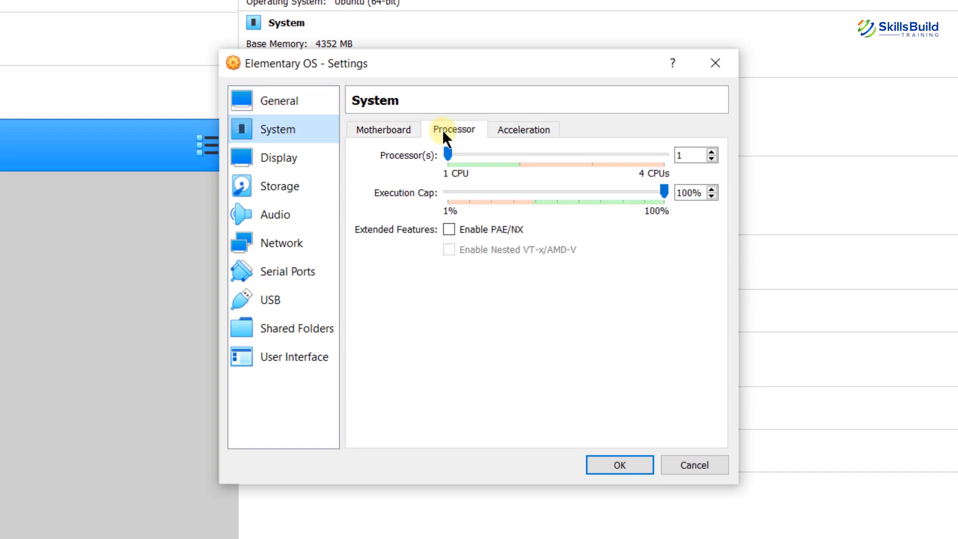
{"action": "left_click", "coordinate": [475, 154]}
Raise the machine's video memory to 128 MB and select the empty optical drive in its storage settings
{"action": "left_click", "coordinate": [278, 159]}
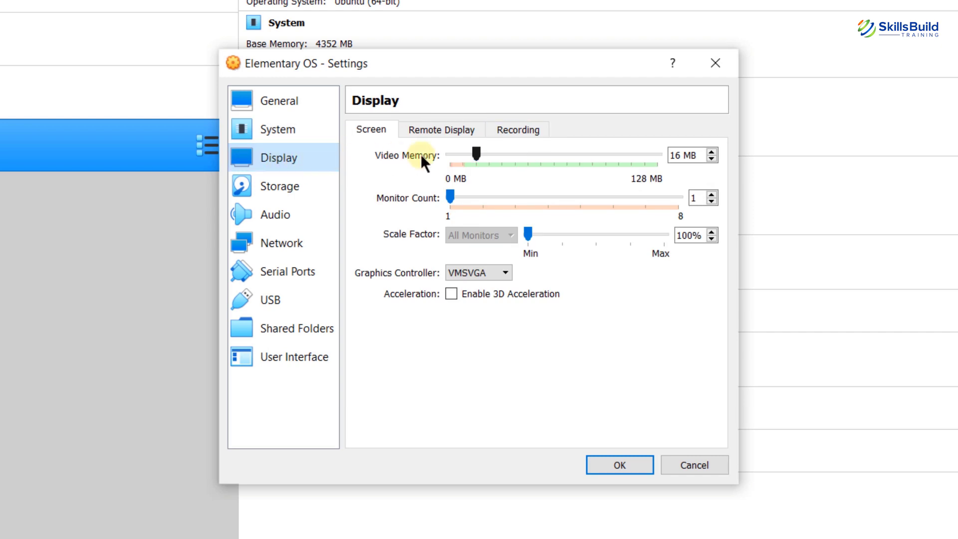
{"action": "left_click", "coordinate": [295, 187]}
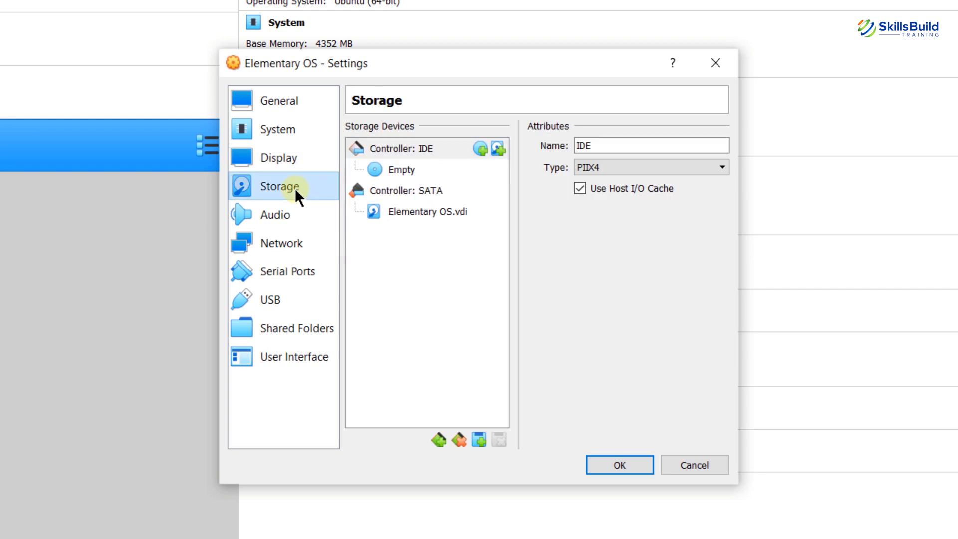
{"action": "left_click", "coordinate": [404, 168]}
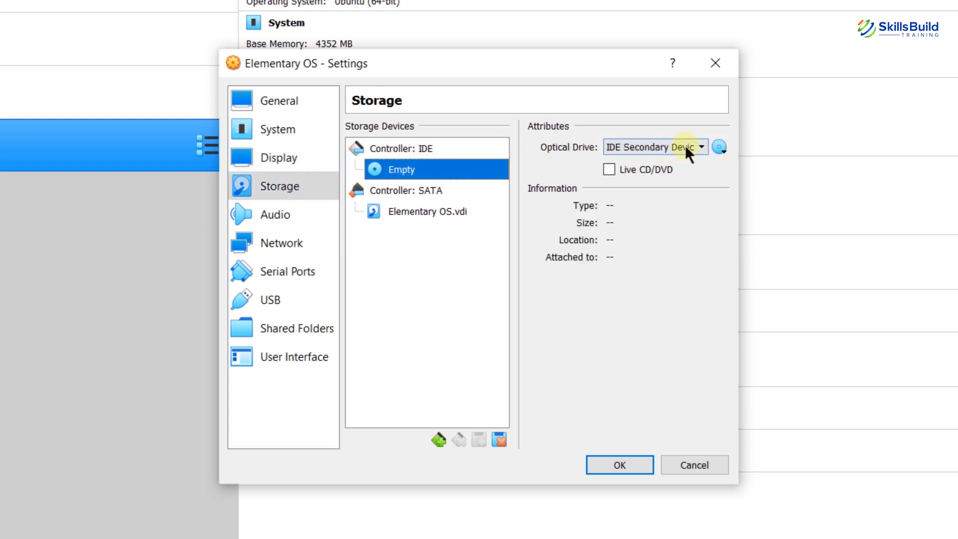
{"action": "left_click", "coordinate": [720, 147]}
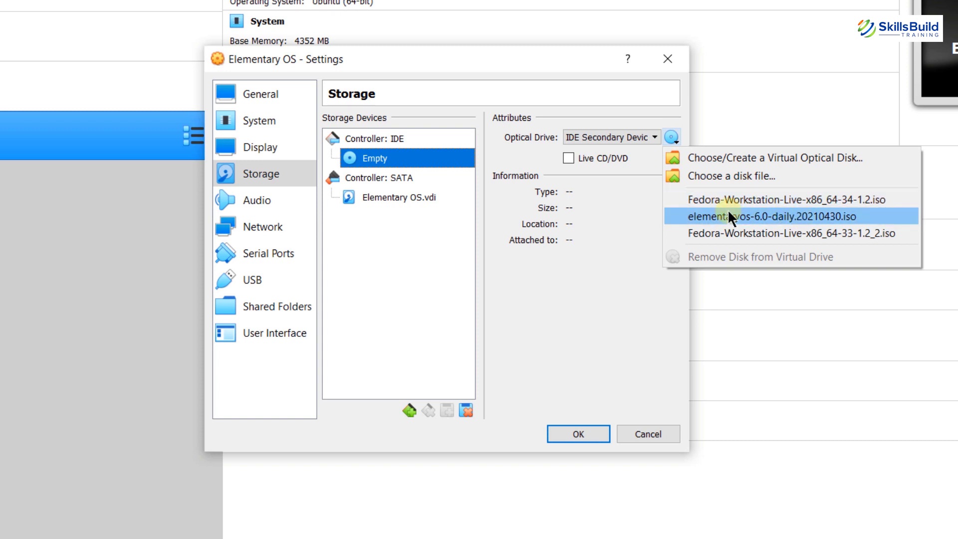
{"action": "key", "text": "Up"}
{"action": "key", "text": "Up"}
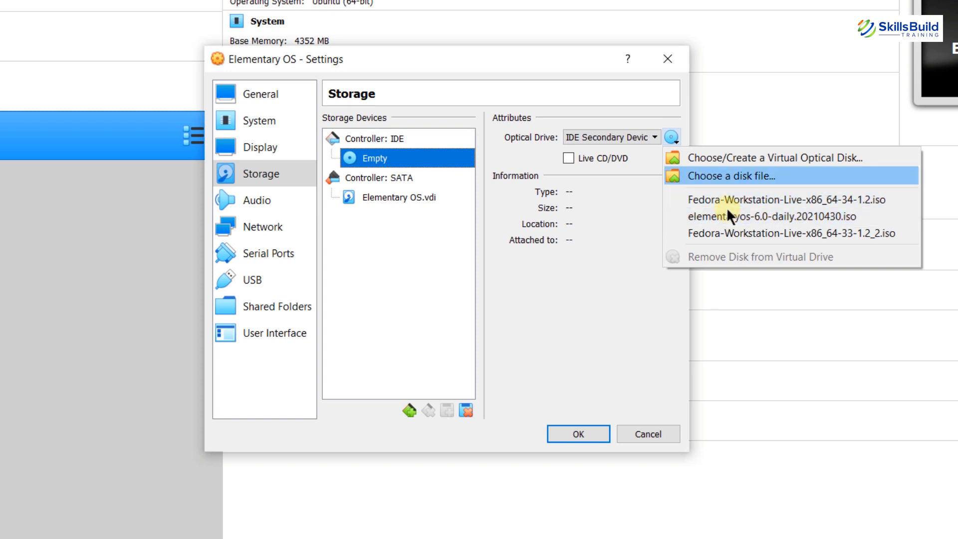
{"action": "left_click", "coordinate": [708, 175]}
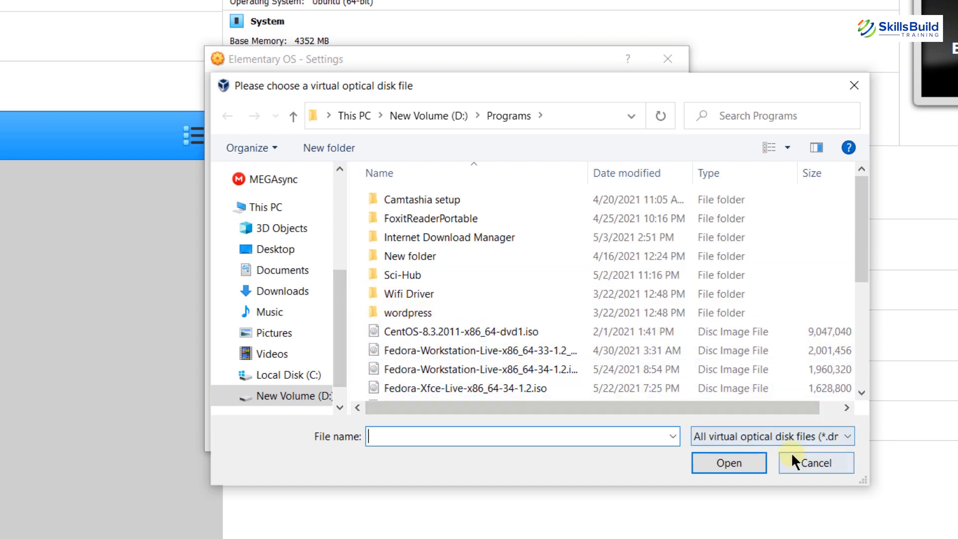
{"action": "left_click", "coordinate": [815, 462]}
Attach elementaryos-6.0-daily.20210430.iso to the optical drive and save the machine's settings
{"action": "left_click", "coordinate": [671, 137]}
{"action": "left_click", "coordinate": [694, 217]}
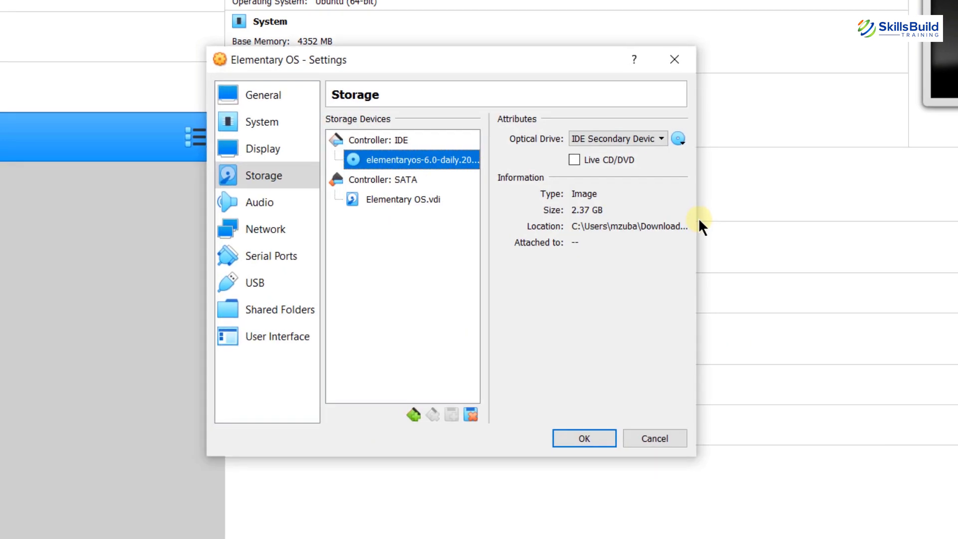
{"action": "left_click", "coordinate": [619, 464]}
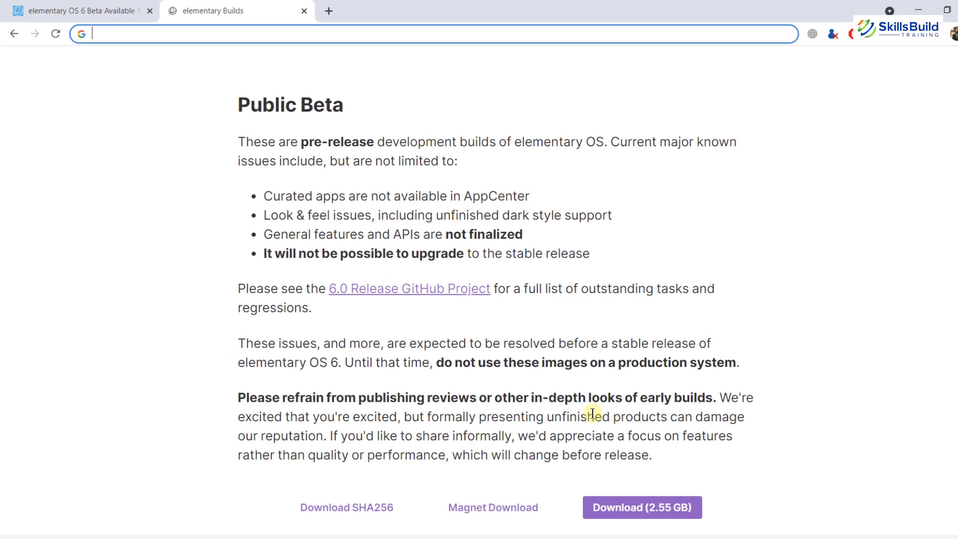
Switch to the web browser and search Google for "elementary os 6 system requirements"
{"action": "type", "text": "elem"}
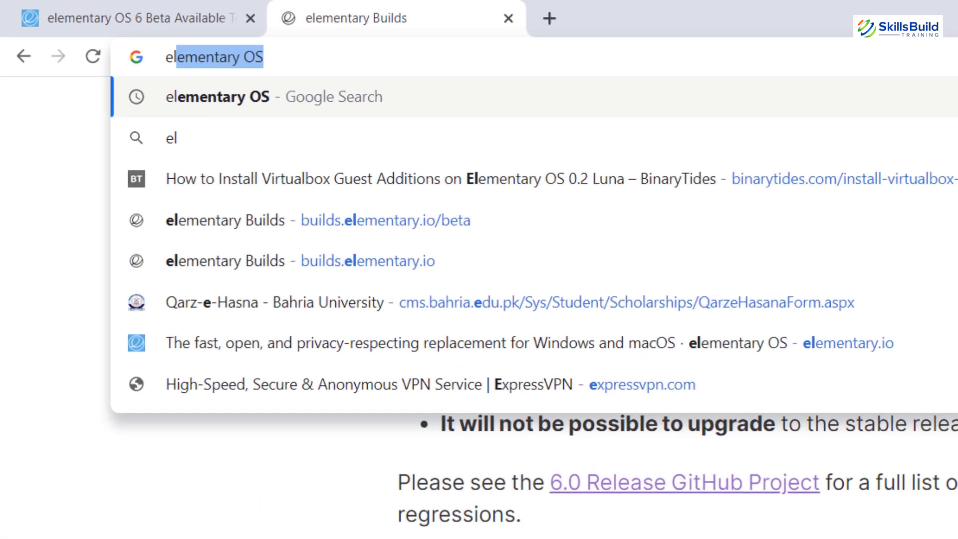
{"action": "type", "text": "etary o"}
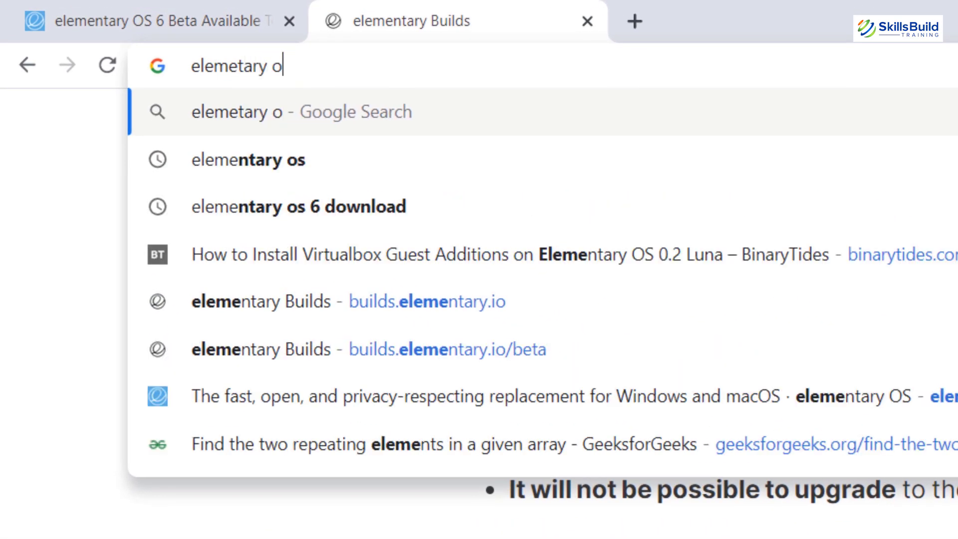
{"action": "type", "text": "s 6 r"}
{"action": "key", "text": "BackSpace"}
{"action": "type", "text": "6 "}
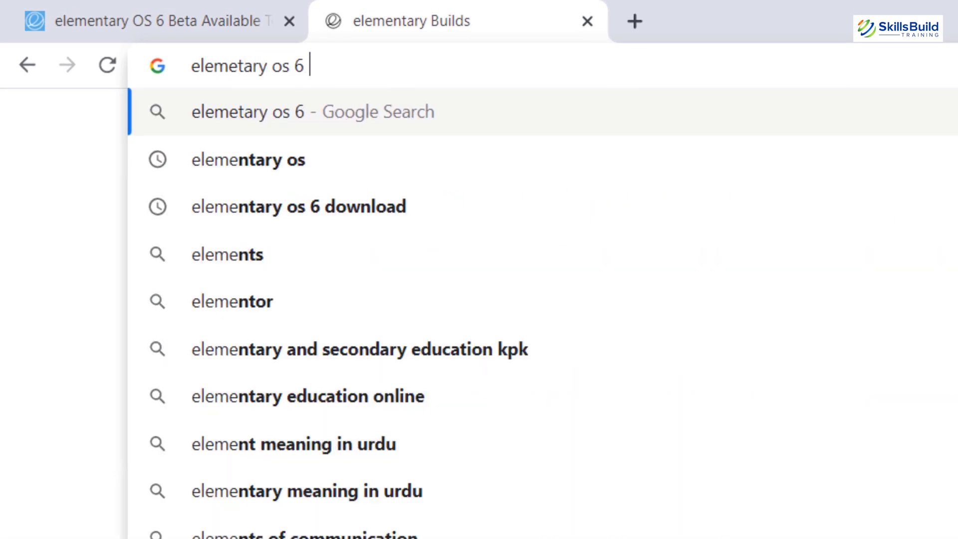
{"action": "type", "text": "require"}
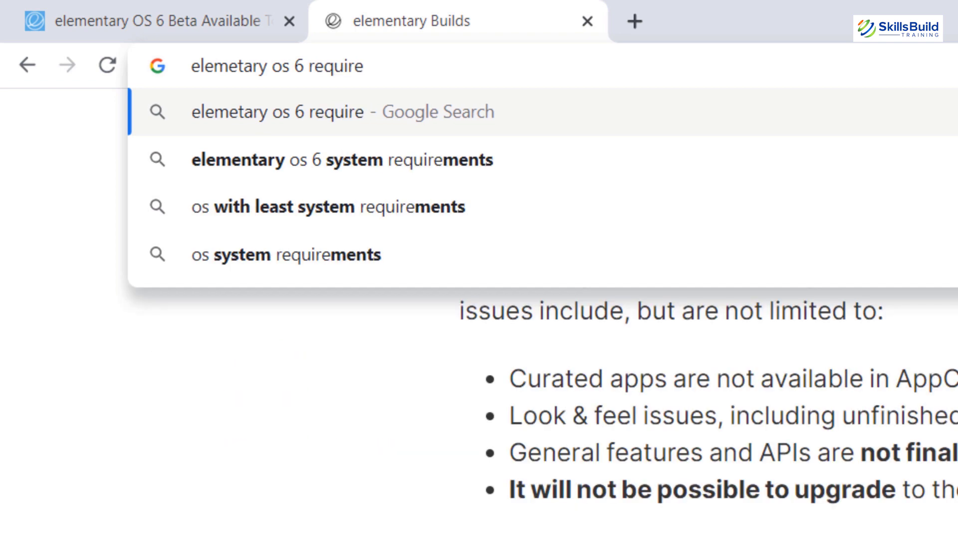
{"action": "key", "text": "Down"}
{"action": "key", "text": "Return"}
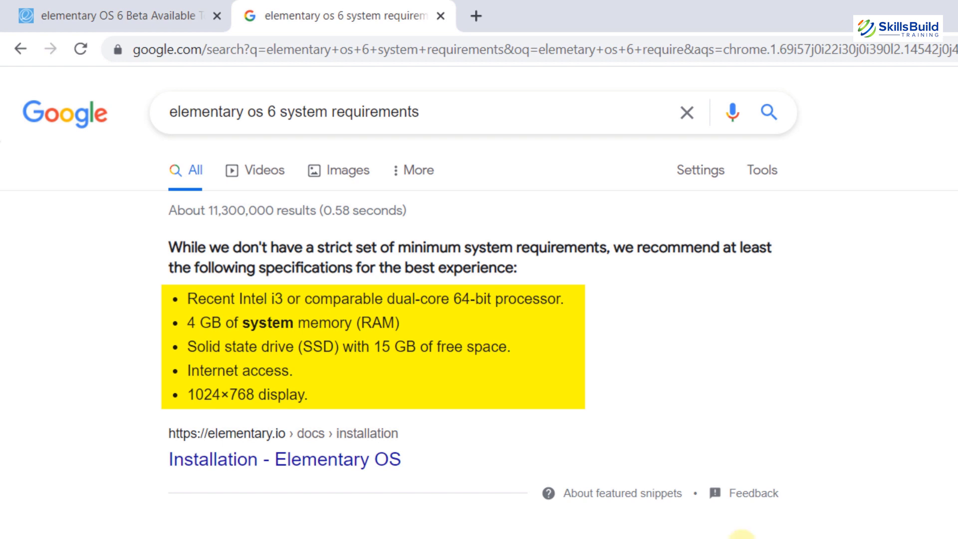
Return to VirtualBox, launch the Elementary OS machine and select elementaryos-6.0-daily.20210430.iso as its start-up disk
{"action": "left_click", "coordinate": [332, 350]}
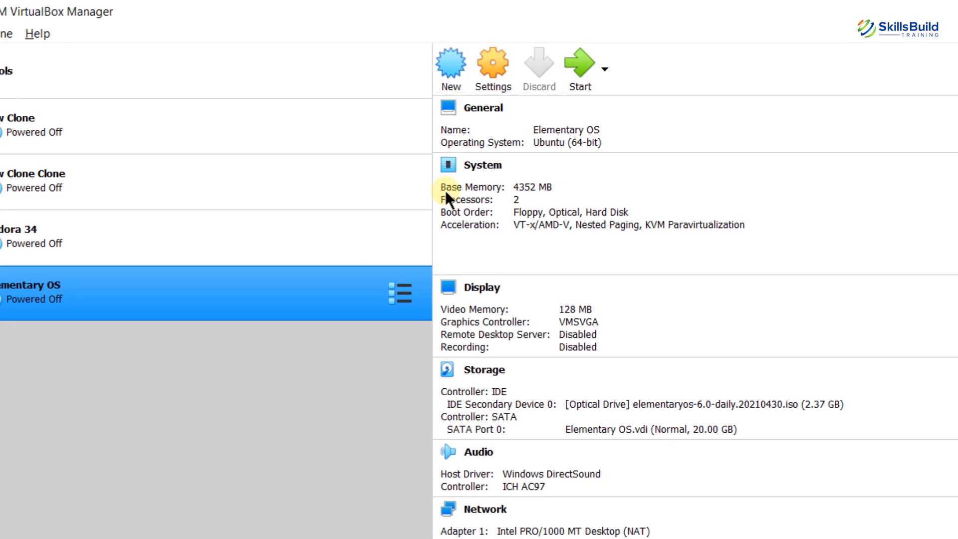
{"action": "left_click", "coordinate": [337, 75]}
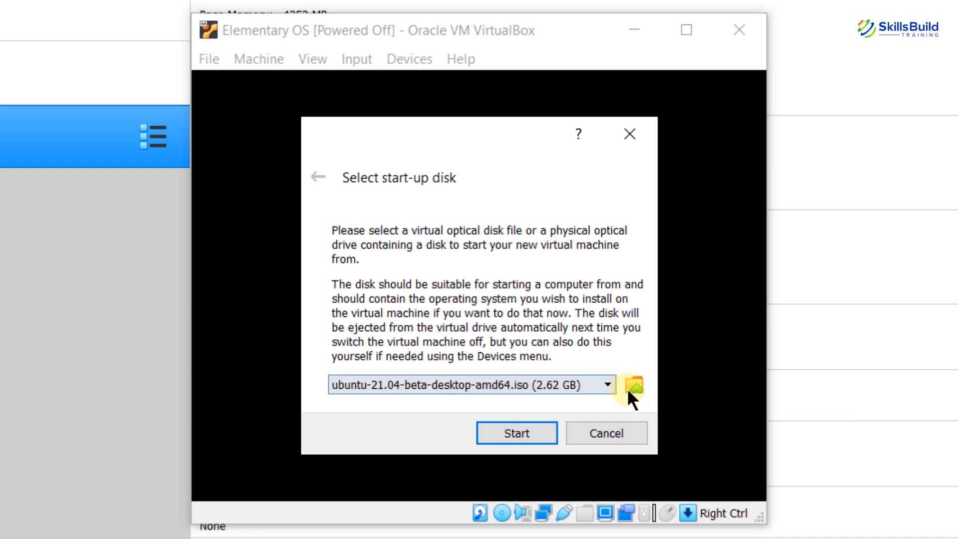
{"action": "key", "text": "alt+Down"}
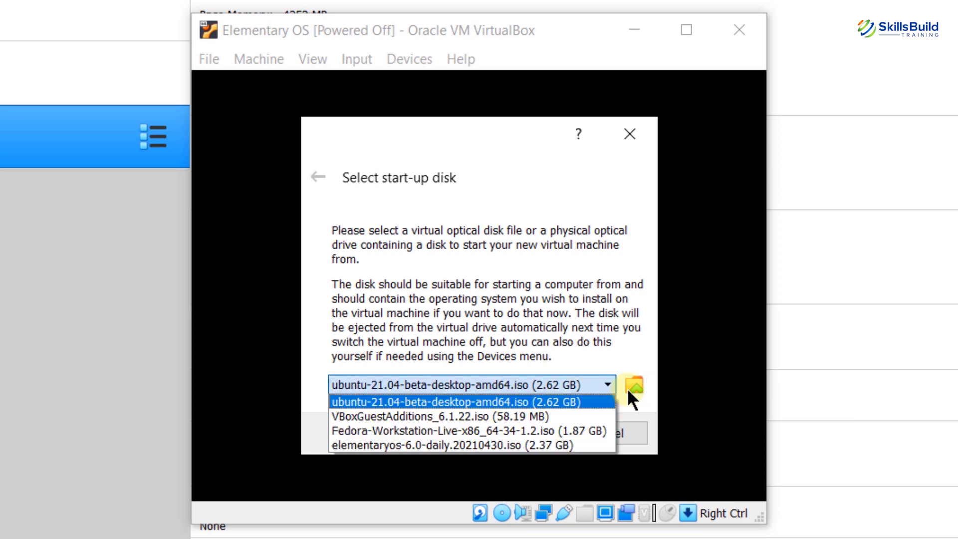
{"action": "left_click", "coordinate": [546, 443]}
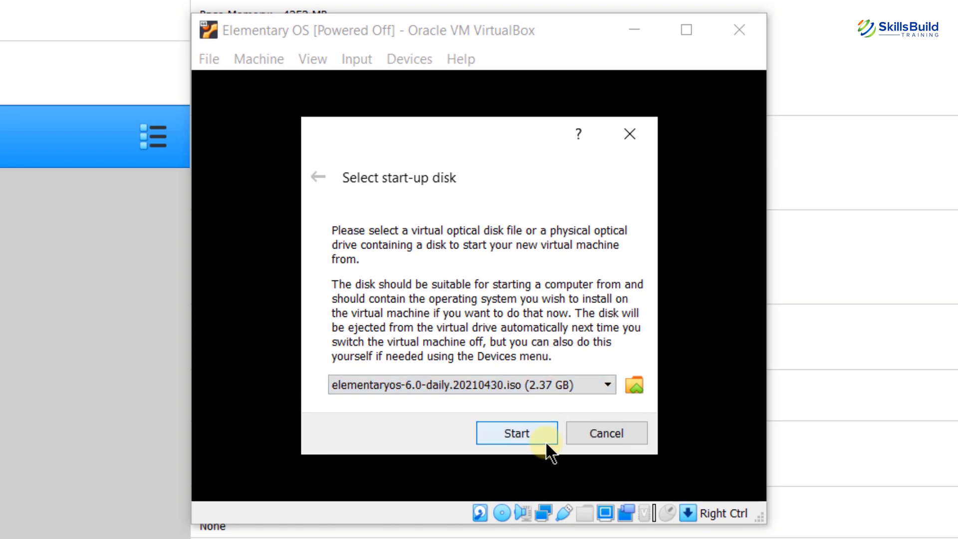
{"action": "left_click", "coordinate": [635, 385]}
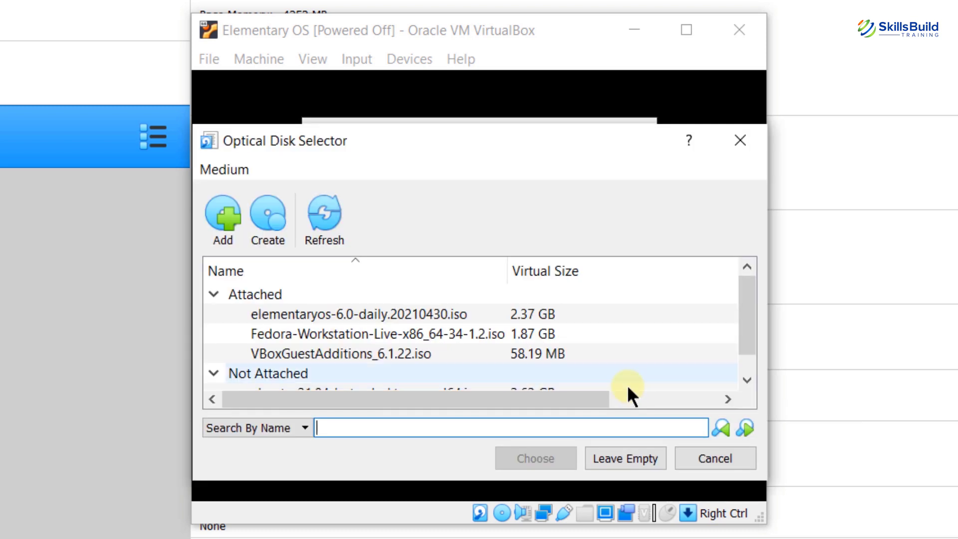
{"action": "left_click", "coordinate": [231, 225]}
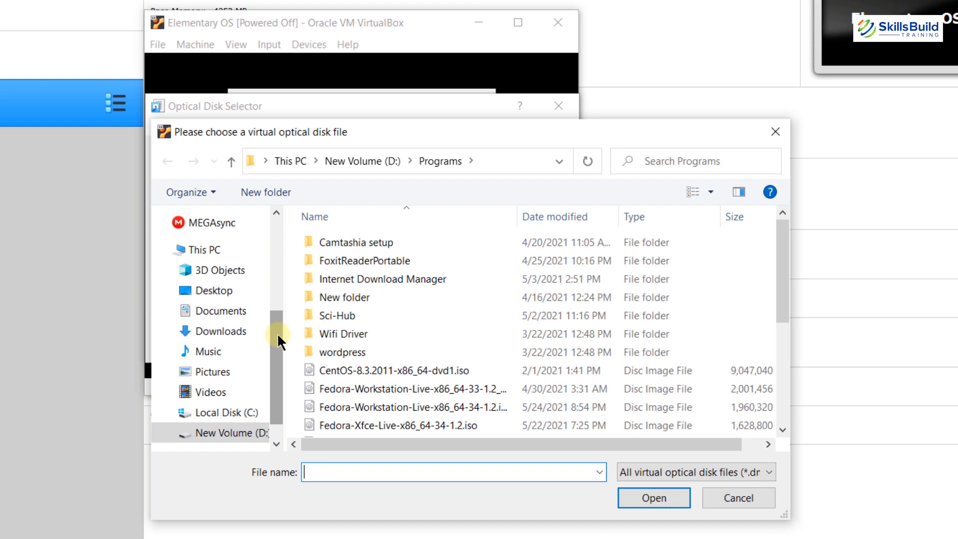
{"action": "left_click", "coordinate": [719, 505]}
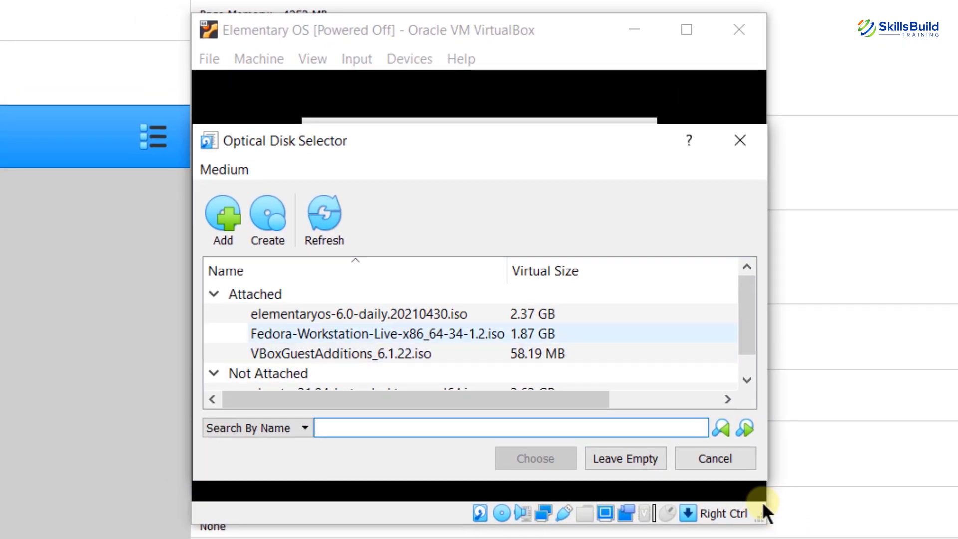
{"action": "left_click", "coordinate": [721, 464]}
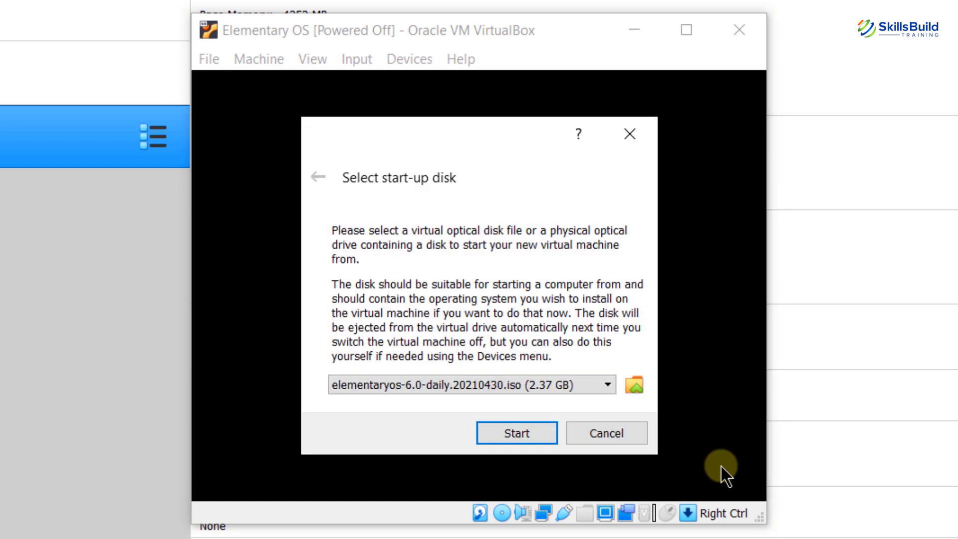
Boot the machine from the selected start-up disk and set the installer language to English, United States
{"action": "left_click", "coordinate": [517, 432]}
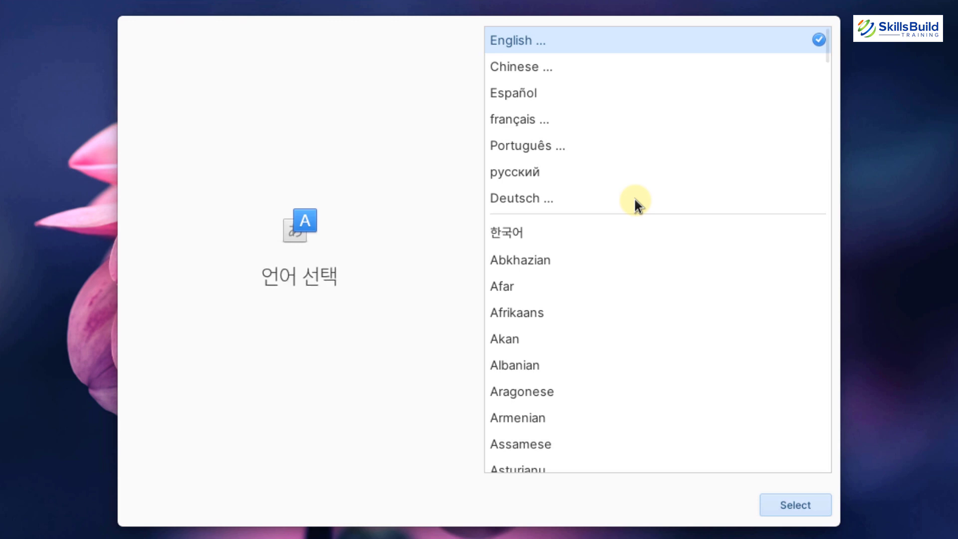
{"action": "left_click", "coordinate": [799, 502]}
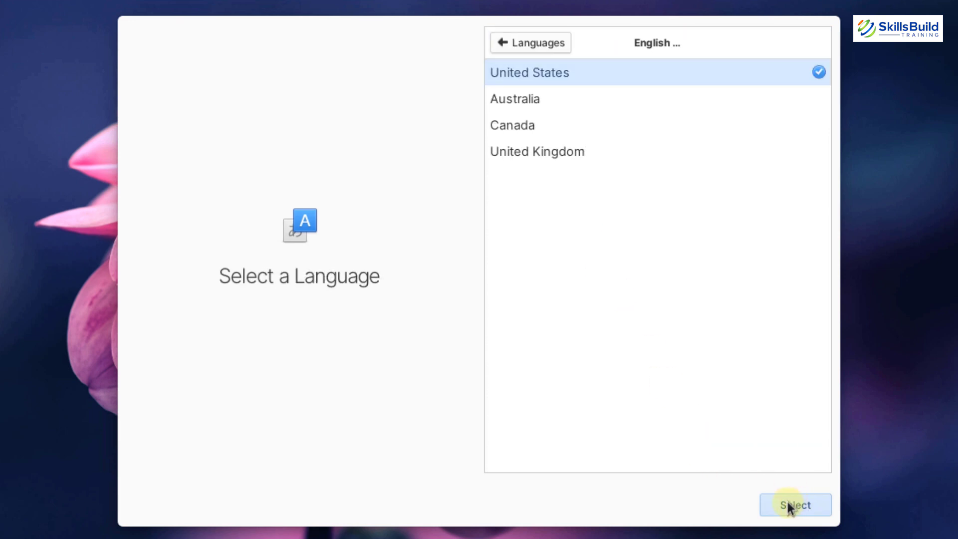
{"action": "left_click", "coordinate": [780, 501]}
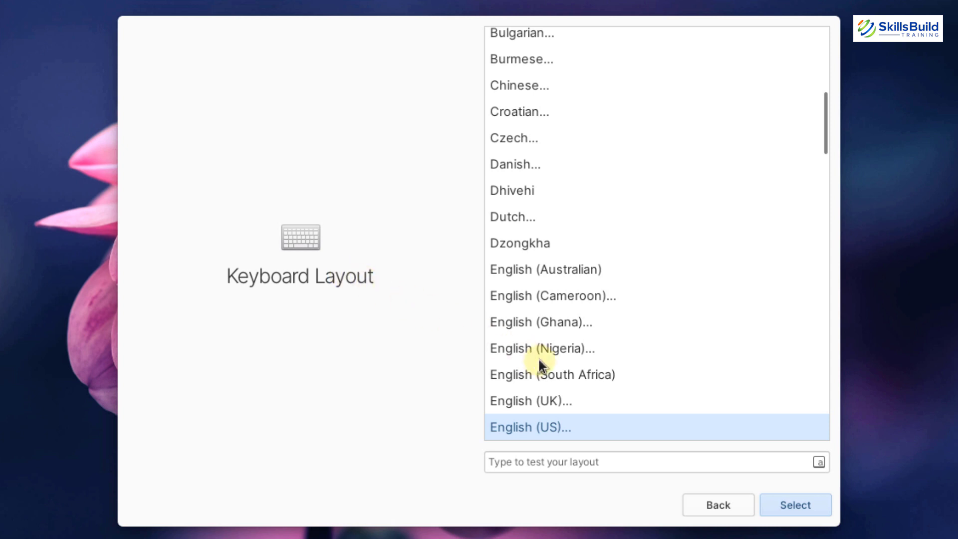
Set the keyboard layout to English (US) with the Default variant
{"action": "left_click", "coordinate": [774, 495]}
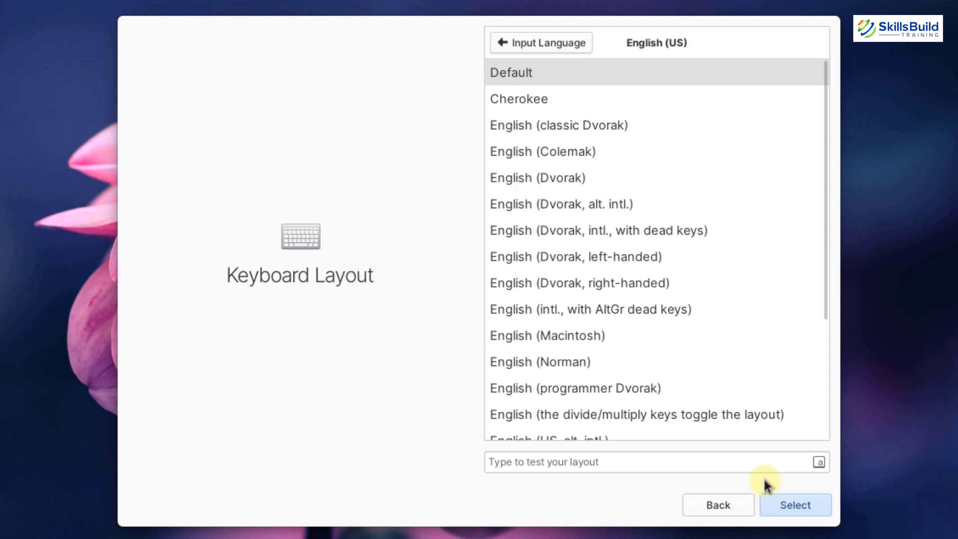
{"action": "left_click", "coordinate": [814, 508]}
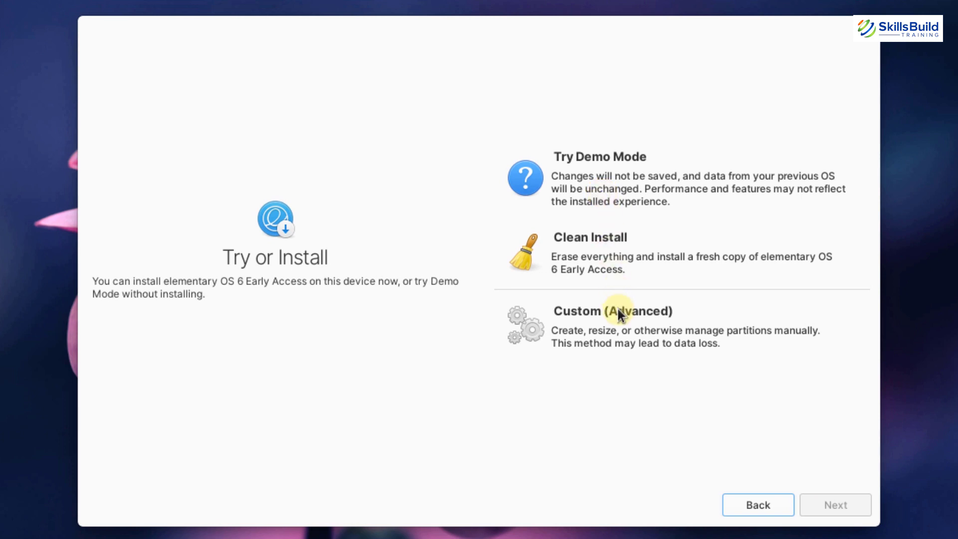
Choose a clean install and erase the ATA VBOX HARDDISK drive as the installation target
{"action": "left_click", "coordinate": [611, 262]}
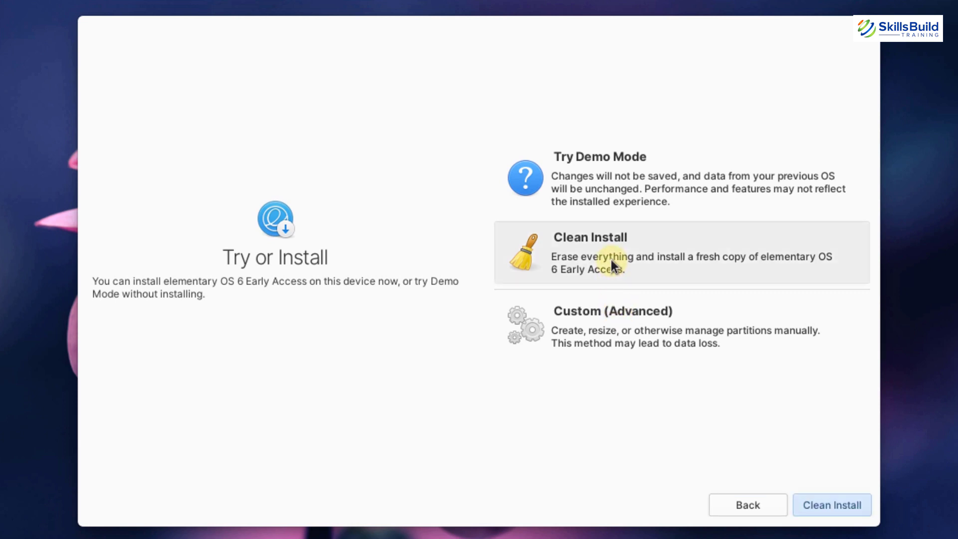
{"action": "left_click", "coordinate": [832, 504]}
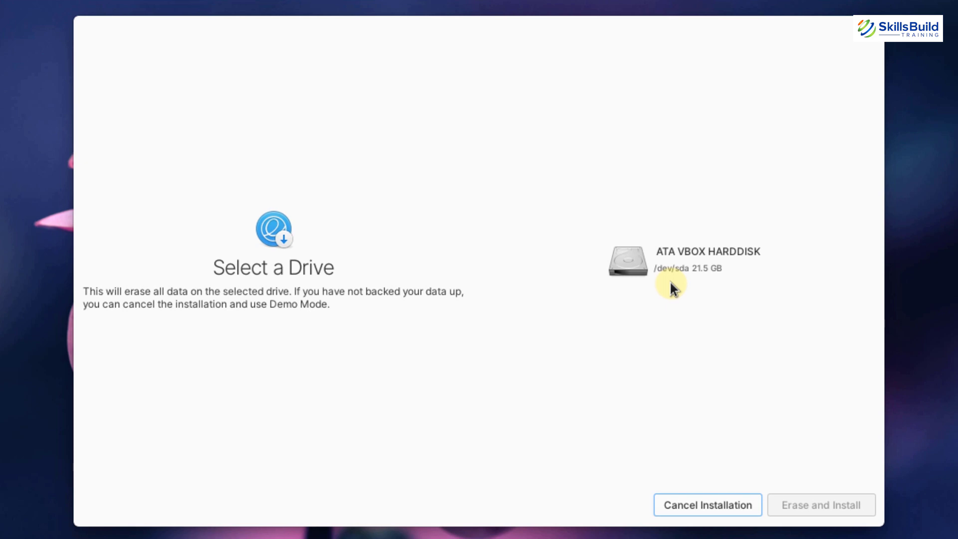
{"action": "left_click", "coordinate": [684, 272]}
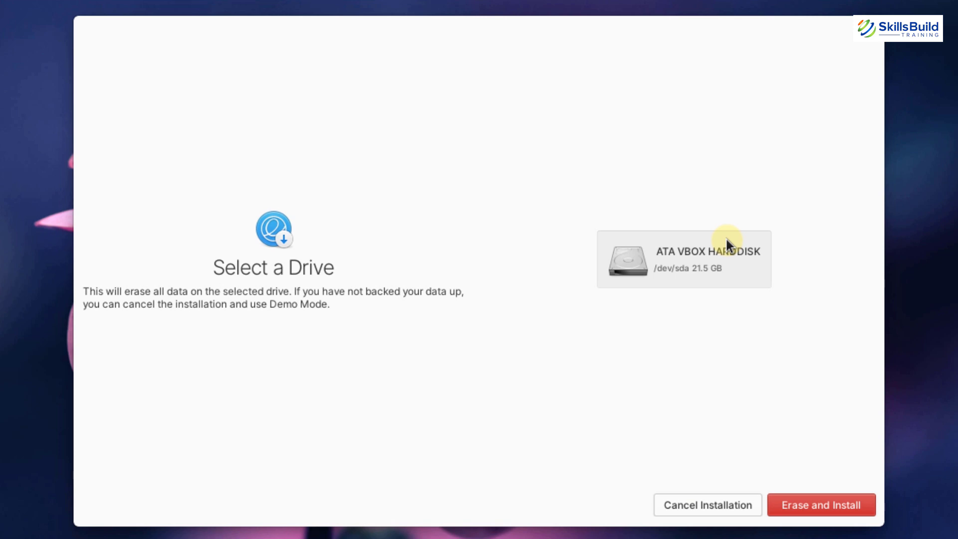
{"action": "key", "text": "Return"}
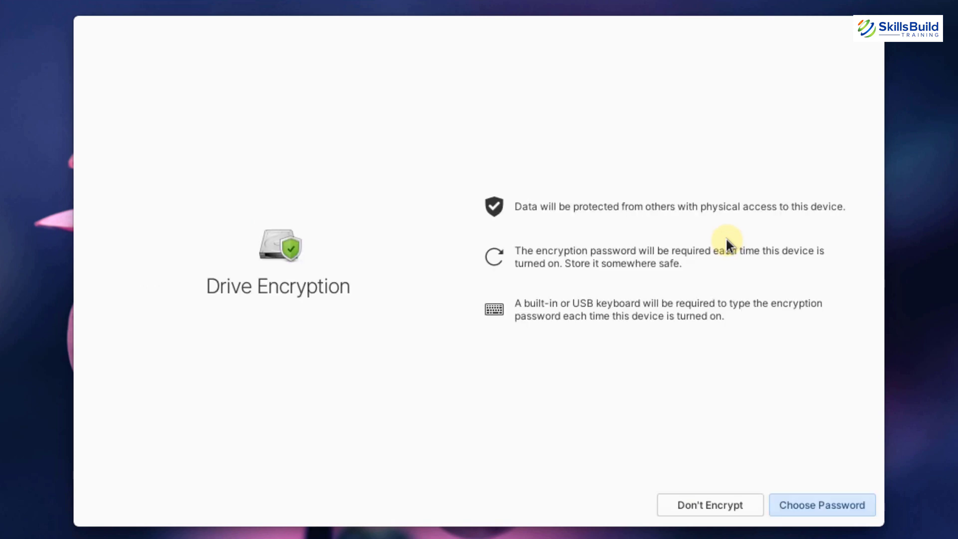
Enter and confirm a drive encryption password, and begin the installation with encryption enabled
{"action": "left_click", "coordinate": [828, 504]}
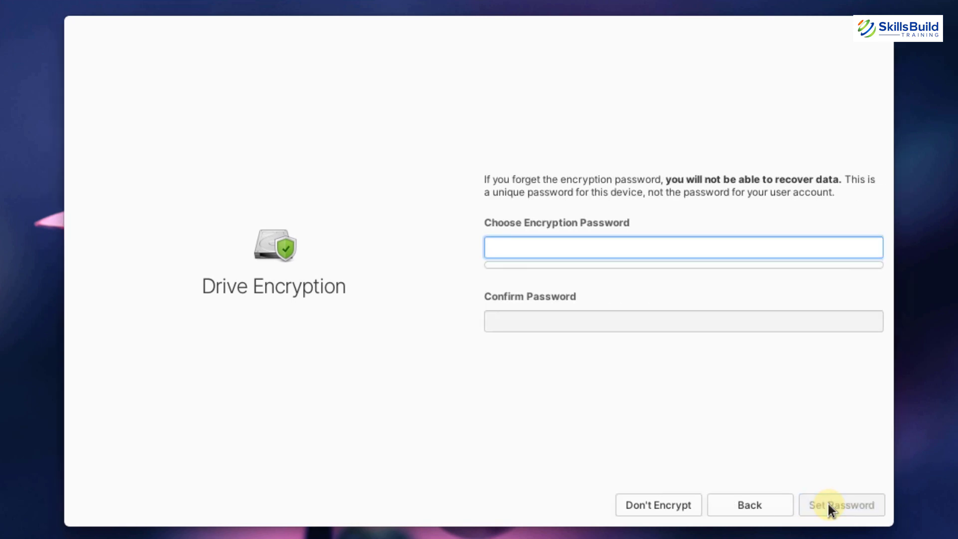
{"action": "type", "text": "*****"}
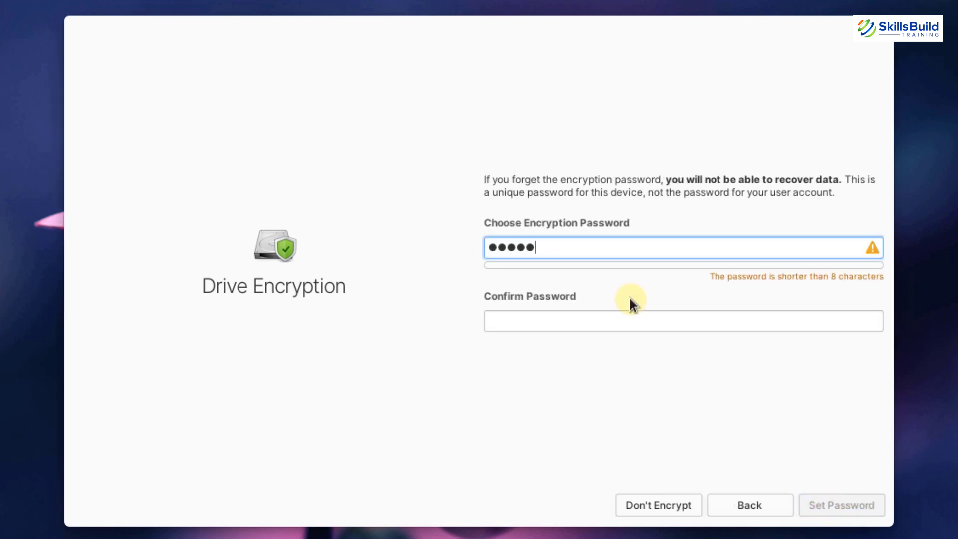
{"action": "key", "text": "Tab"}
{"action": "type", "text": "*****"}
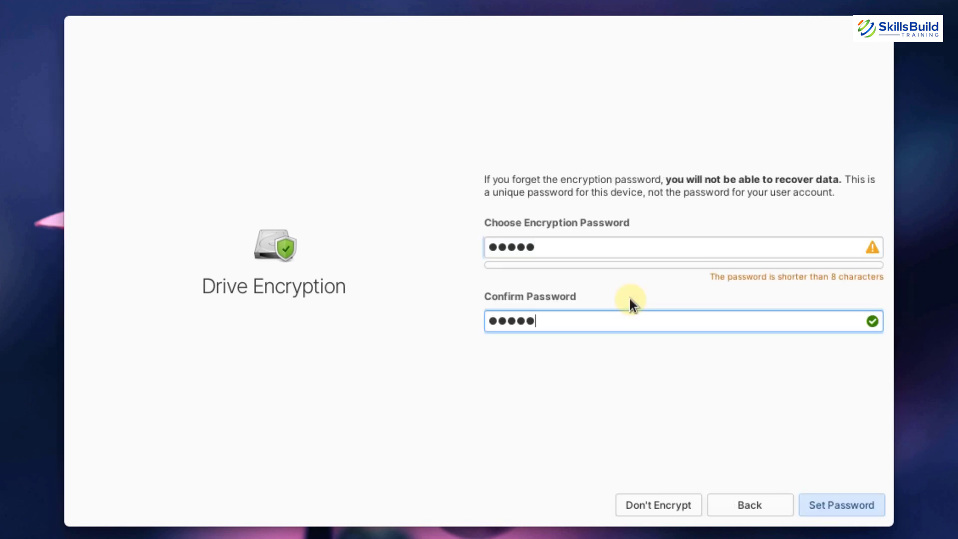
{"action": "left_click", "coordinate": [829, 499]}
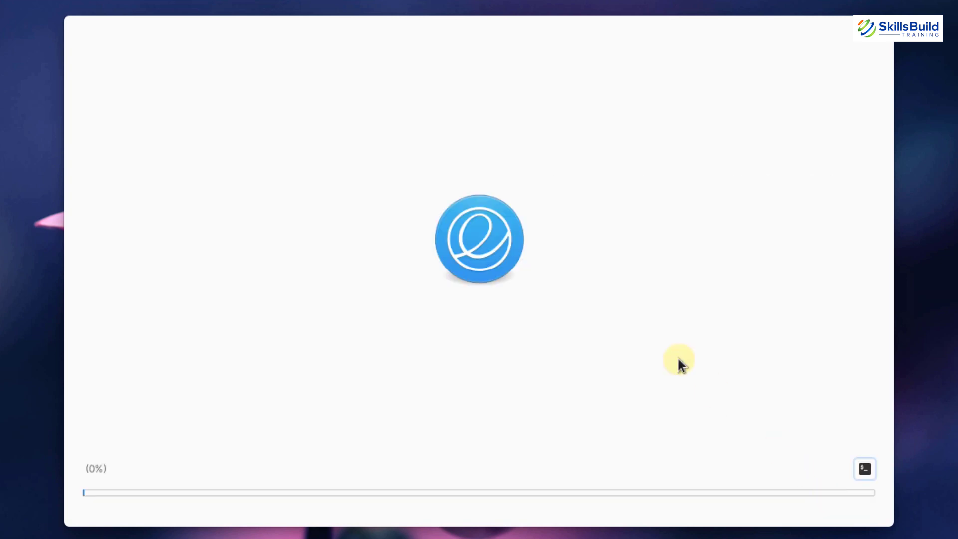
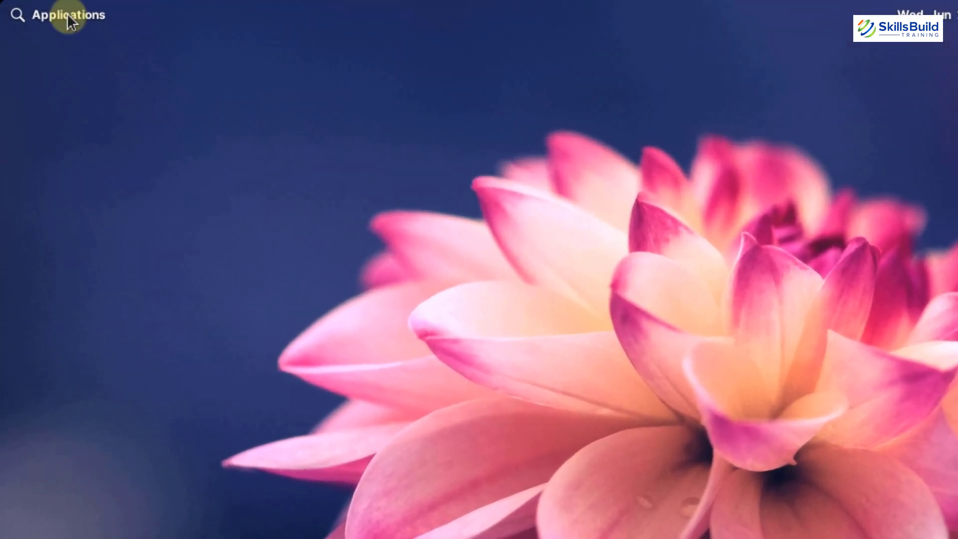
Browse all pages of the applications list, and look over the installed apps and available updates in AppCenter
{"action": "left_click", "coordinate": [35, 8]}
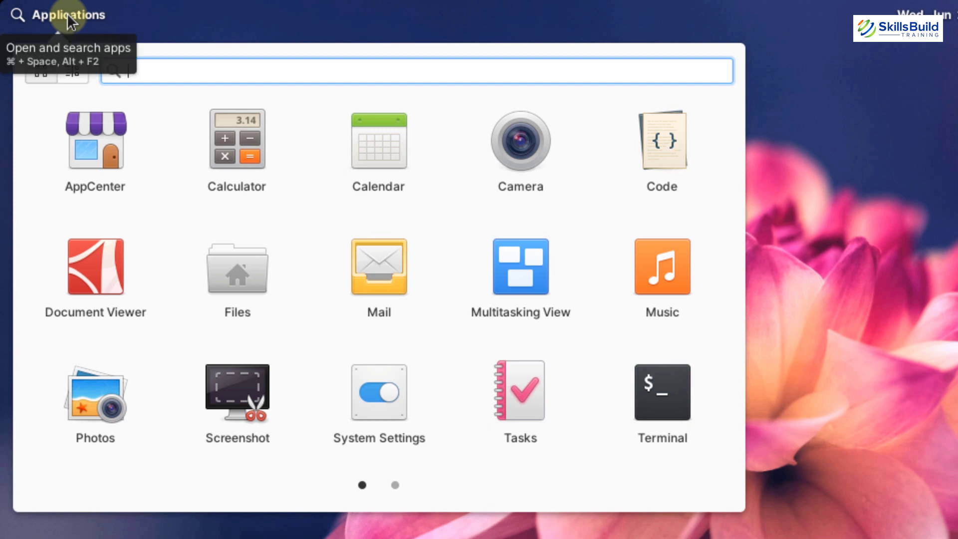
{"action": "scroll", "coordinate": [67, 13], "scroll_direction": "right", "scroll_amount": 2}
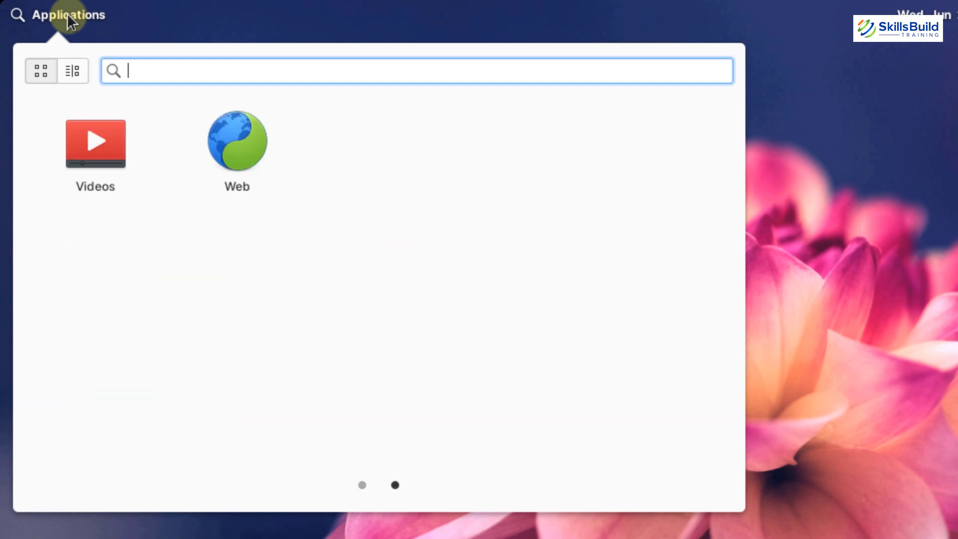
{"action": "scroll", "coordinate": [67, 13], "scroll_direction": "left", "scroll_amount": 2}
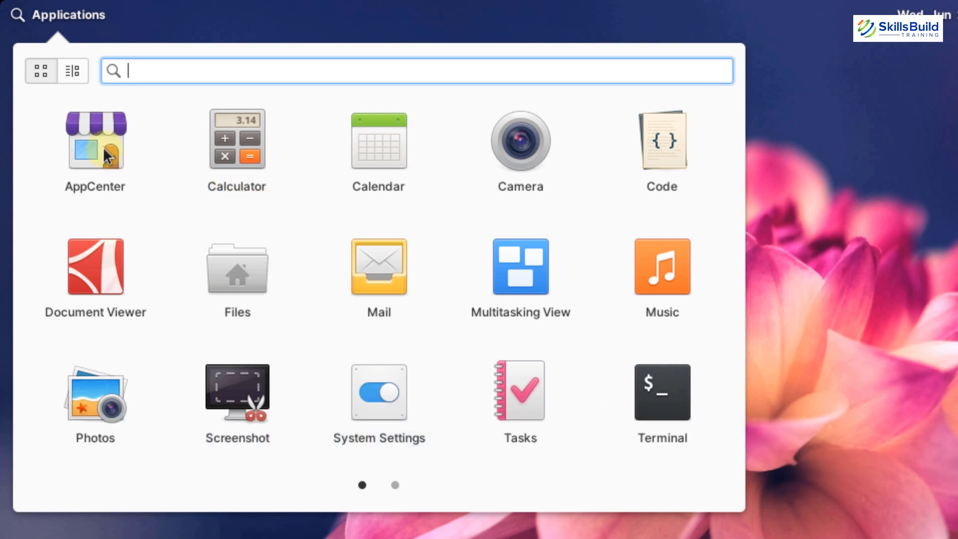
{"action": "left_click", "coordinate": [103, 146]}
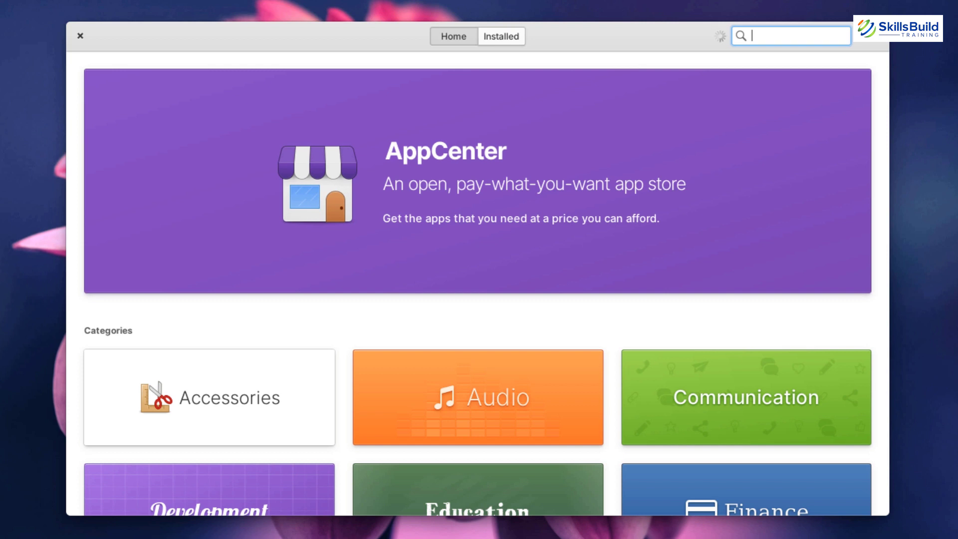
{"action": "left_click", "coordinate": [504, 37]}
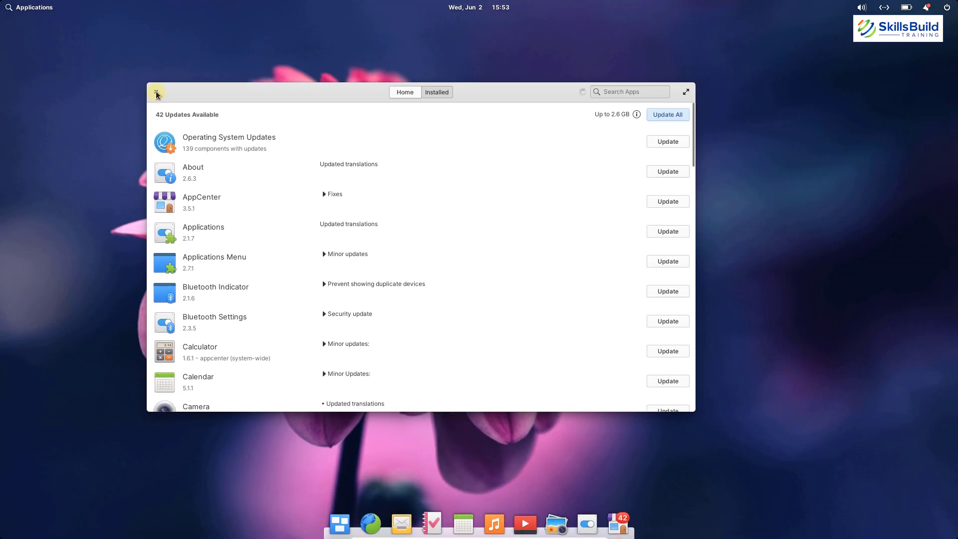
{"action": "left_click", "coordinate": [156, 93]}
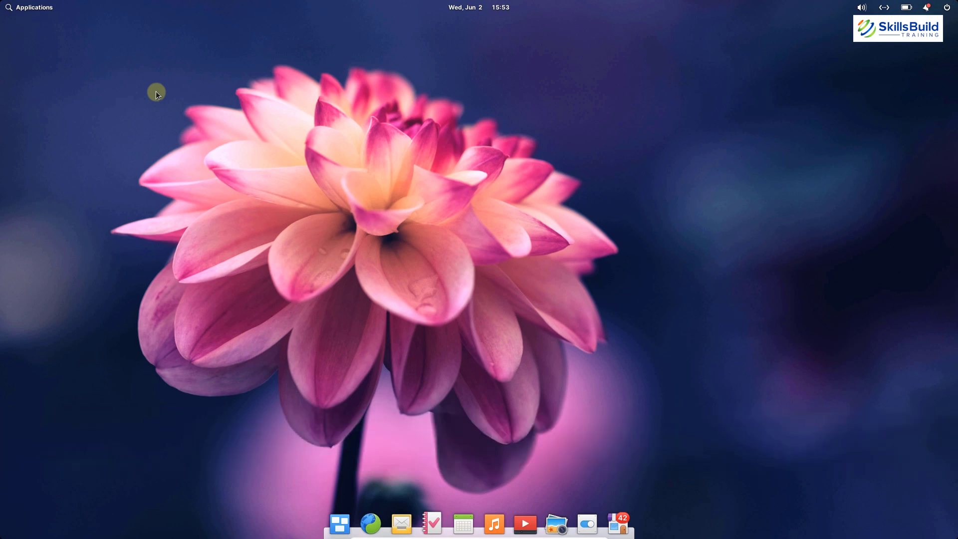
Set the desktop wallpaper to the wooden pier beside dark blue water and the accent color to Strawberry
{"action": "right_click", "coordinate": [157, 92]}
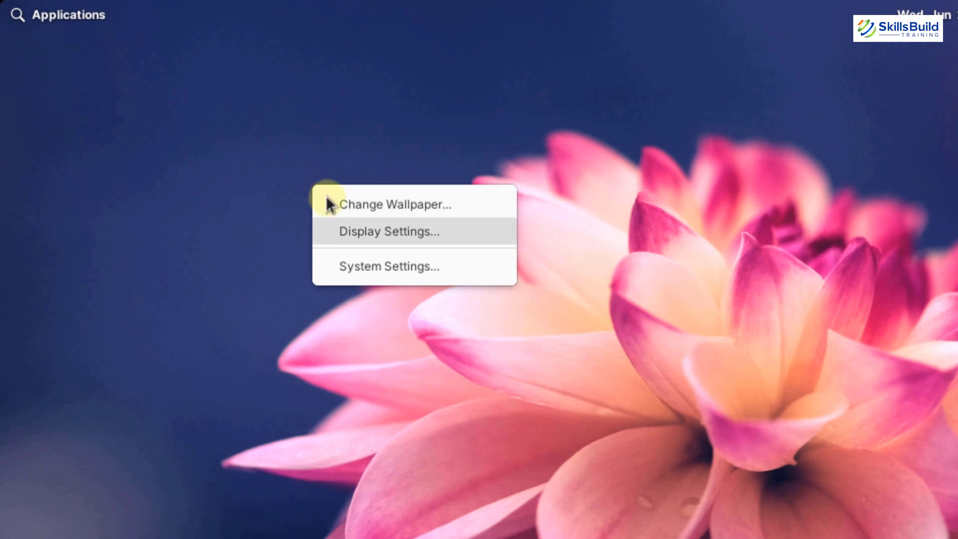
{"action": "left_click", "coordinate": [357, 229]}
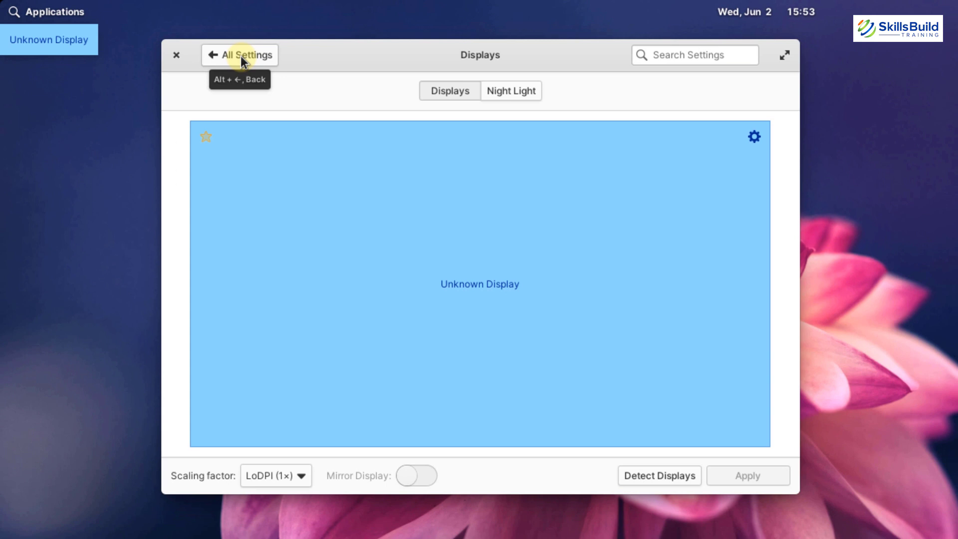
{"action": "left_click", "coordinate": [267, 62]}
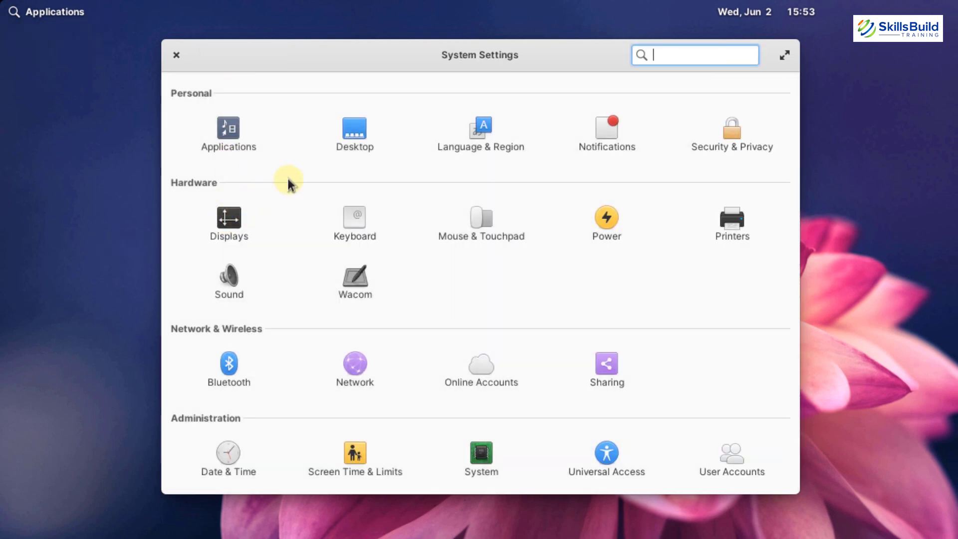
{"action": "left_click", "coordinate": [351, 139]}
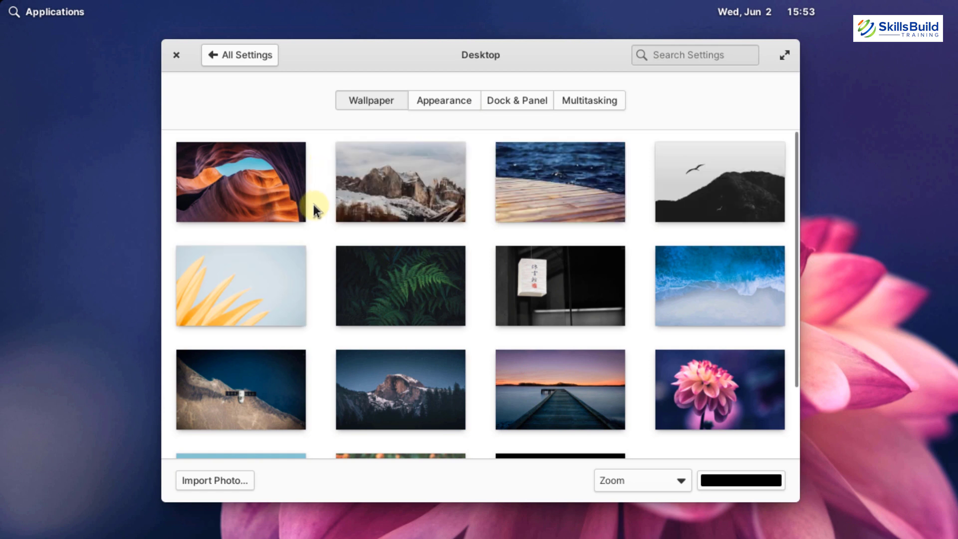
{"action": "left_click", "coordinate": [525, 192]}
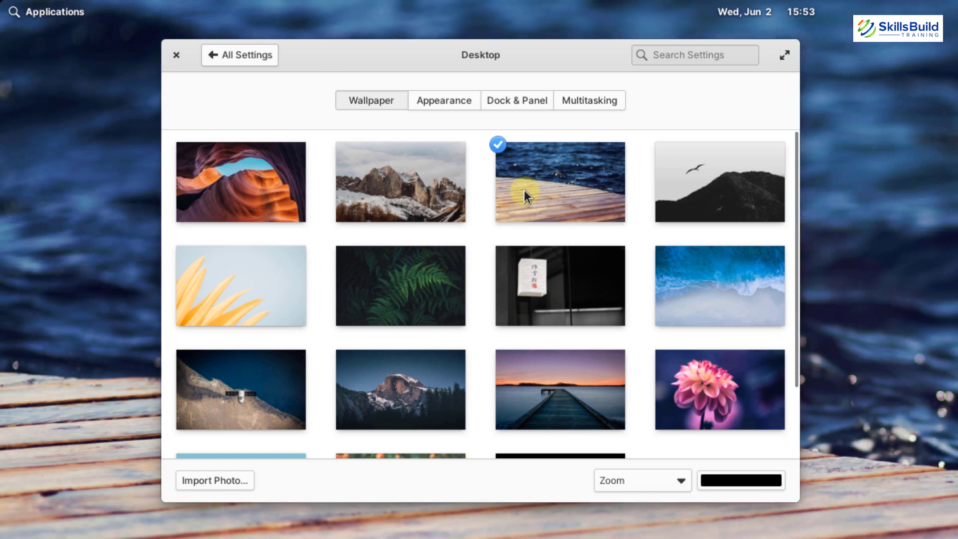
{"action": "left_click", "coordinate": [433, 106]}
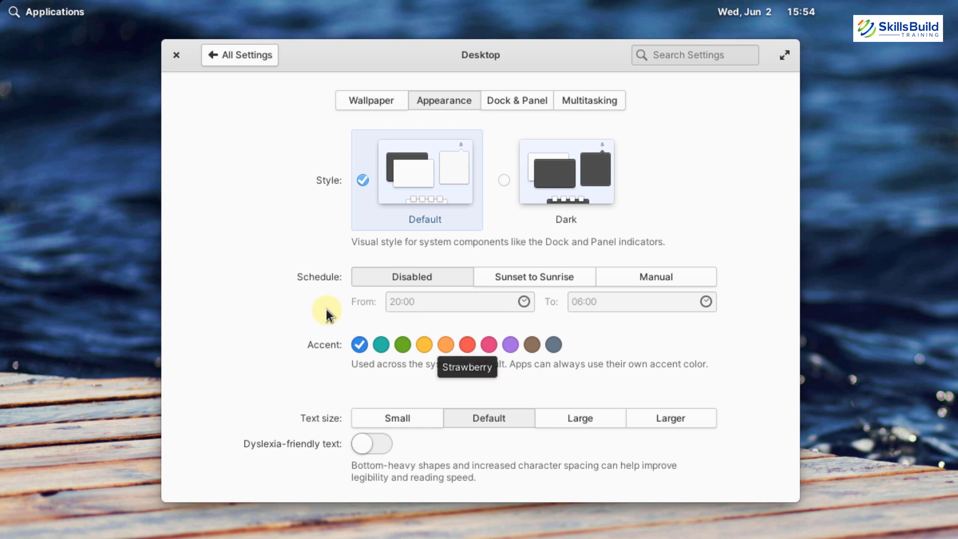
{"action": "key", "text": "space"}
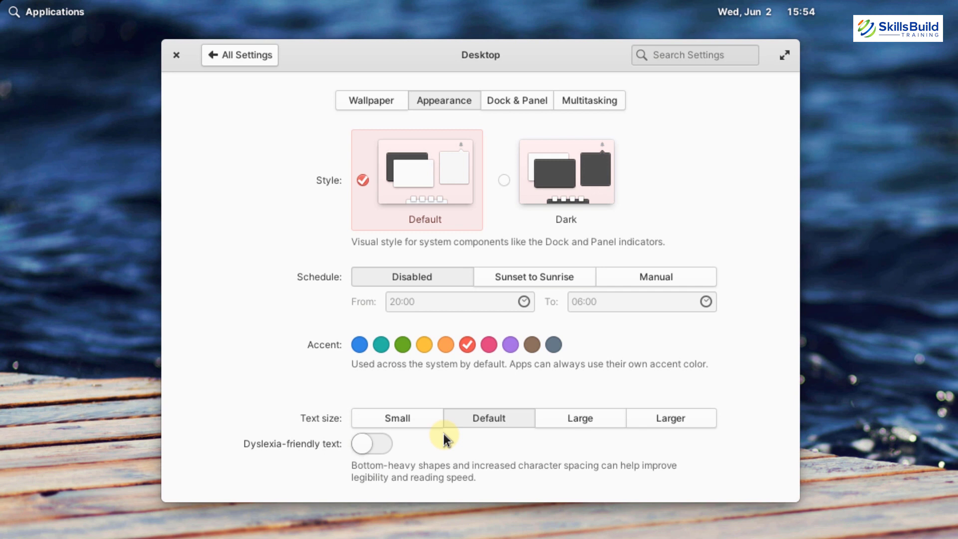
Try the small and large dock icon sizes, restore the middle size, and close the settings window
{"action": "left_click", "coordinate": [502, 100]}
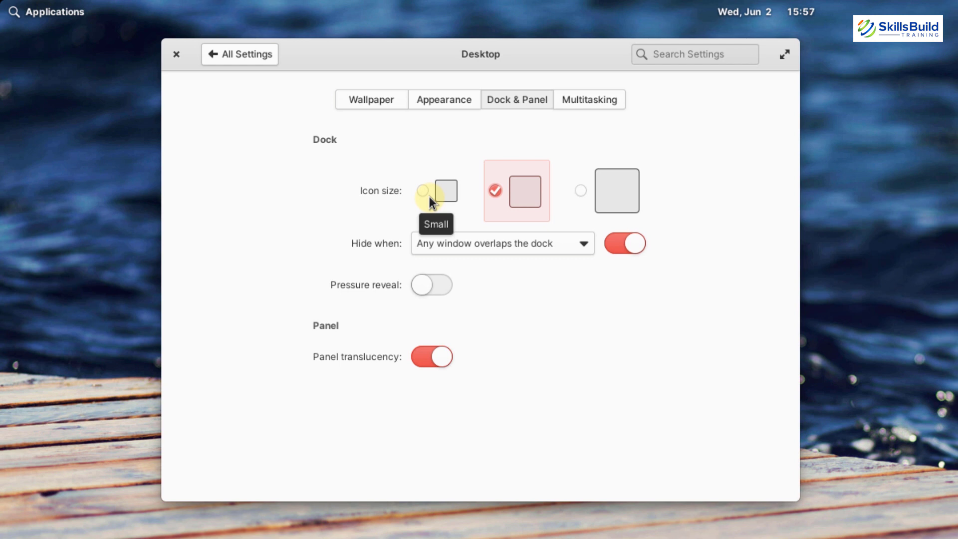
{"action": "left_click", "coordinate": [429, 196]}
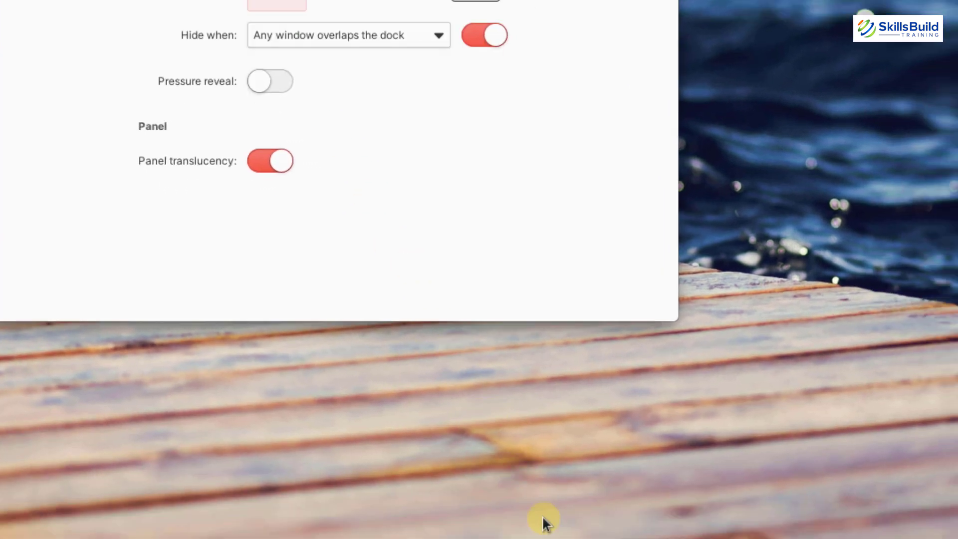
{"action": "mouse_move", "coordinate": [480, 536]}
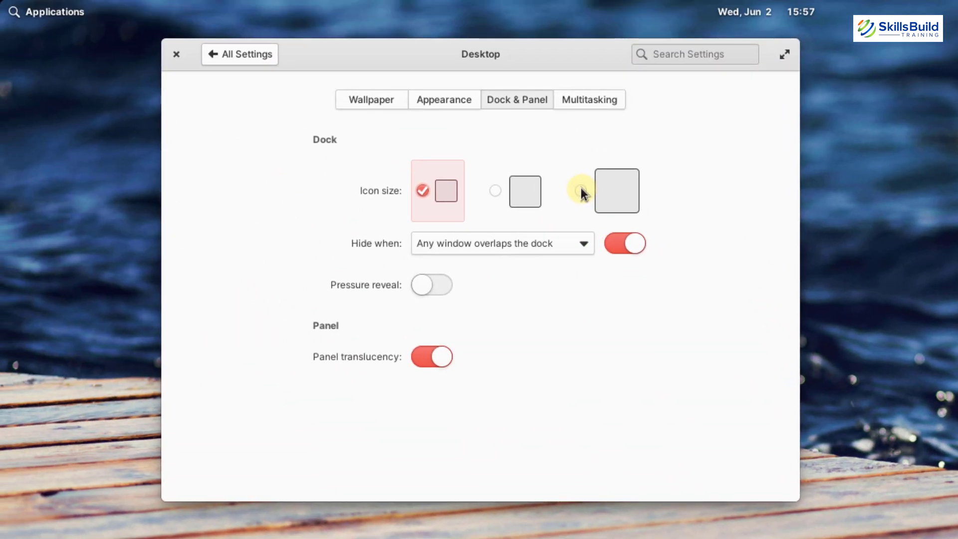
{"action": "left_click", "coordinate": [581, 189]}
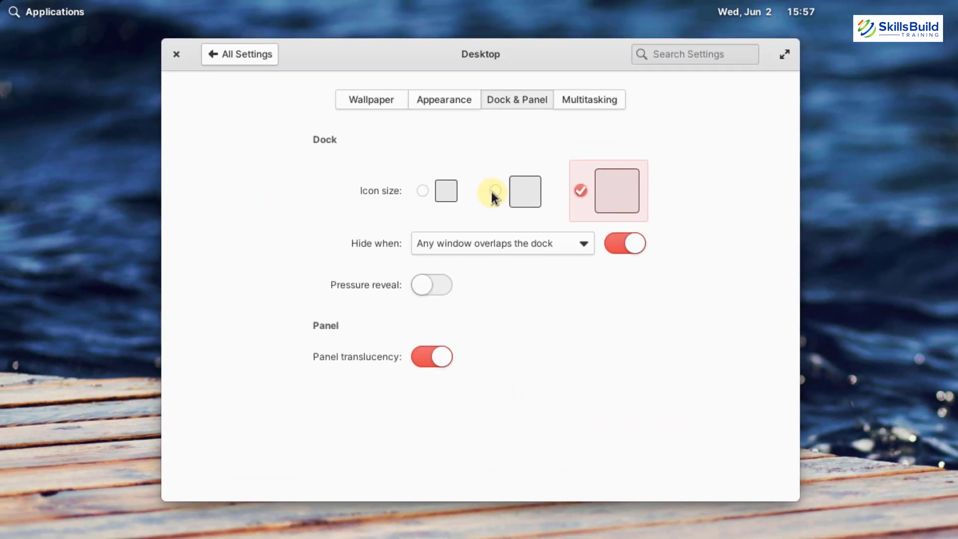
{"action": "left_click", "coordinate": [494, 190]}
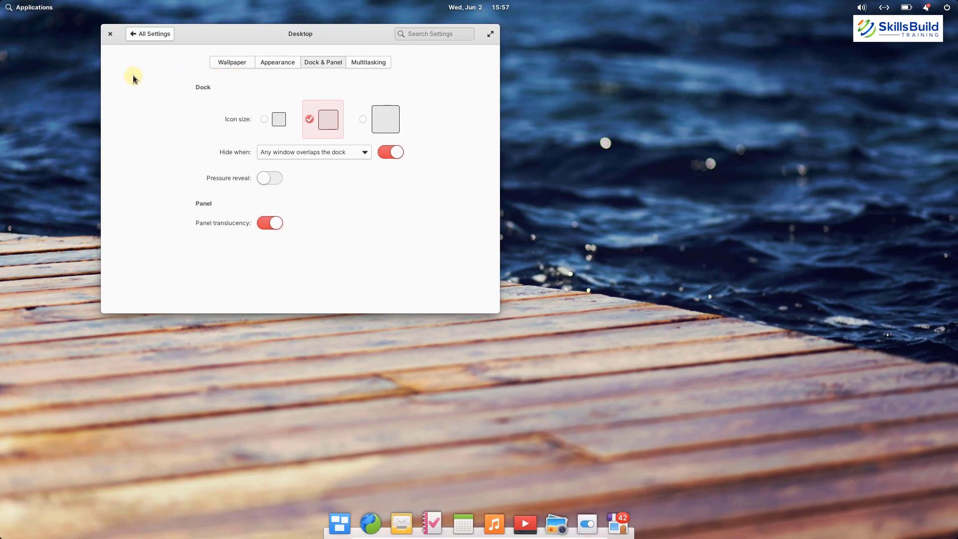
{"action": "key", "text": "ctrl+q"}
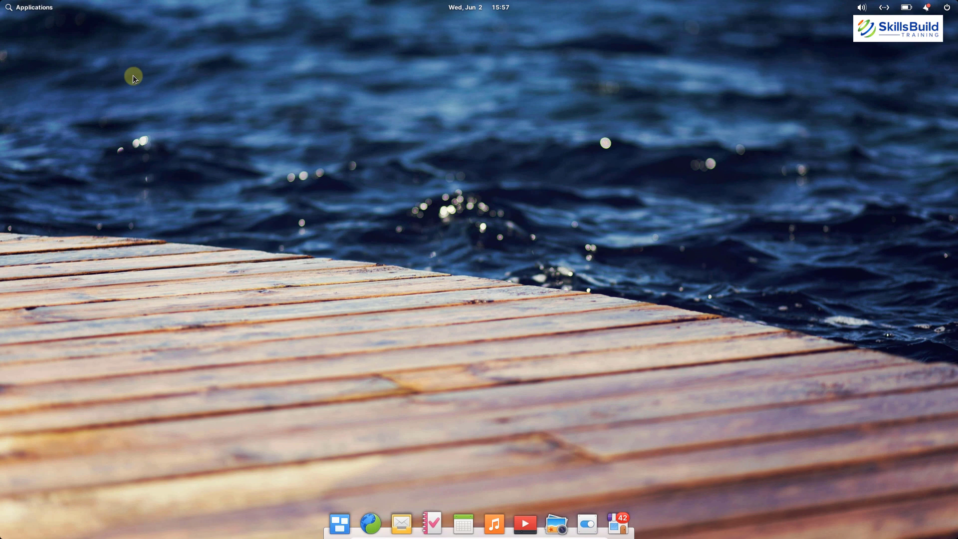
Examine the operating system, hardware and firmware information in the system settings
{"action": "right_click", "coordinate": [133, 75]}
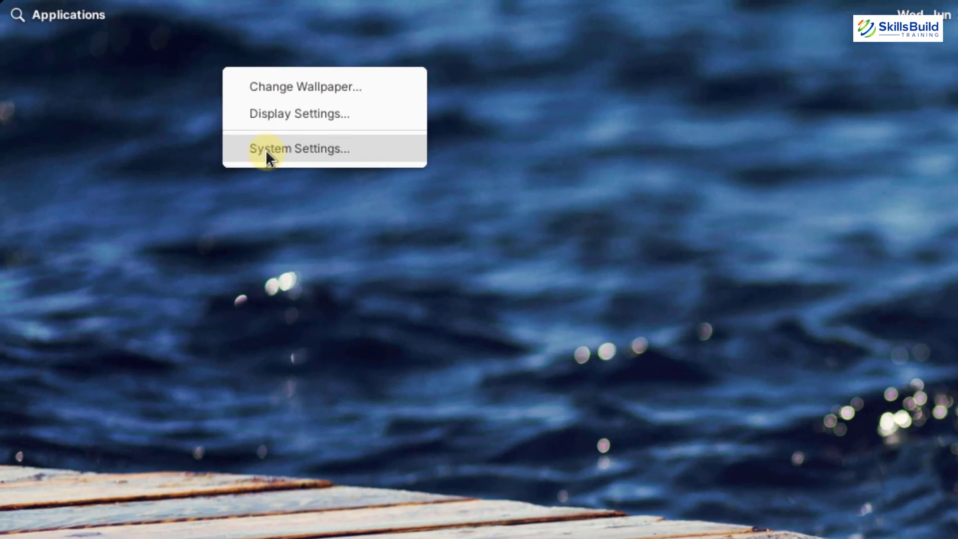
{"action": "left_click", "coordinate": [266, 150]}
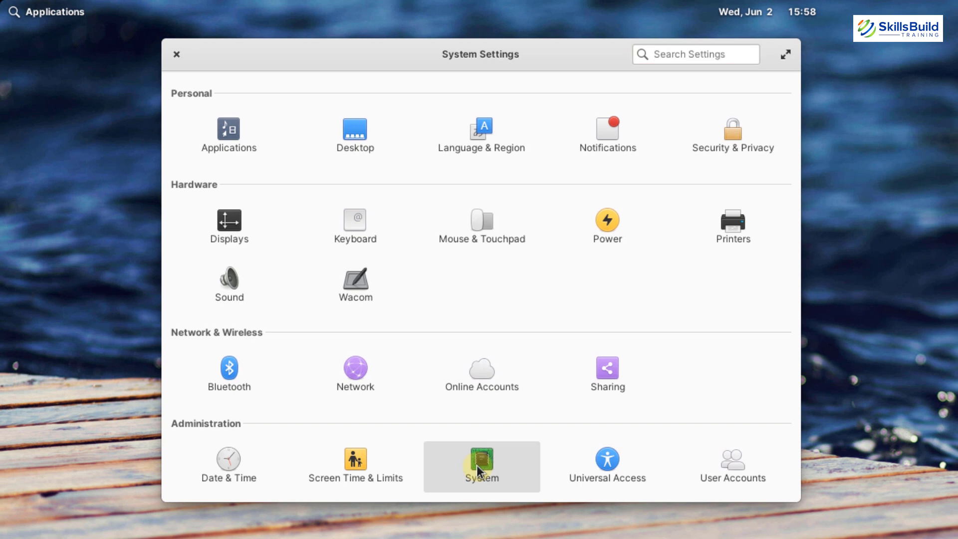
{"action": "left_click", "coordinate": [478, 469]}
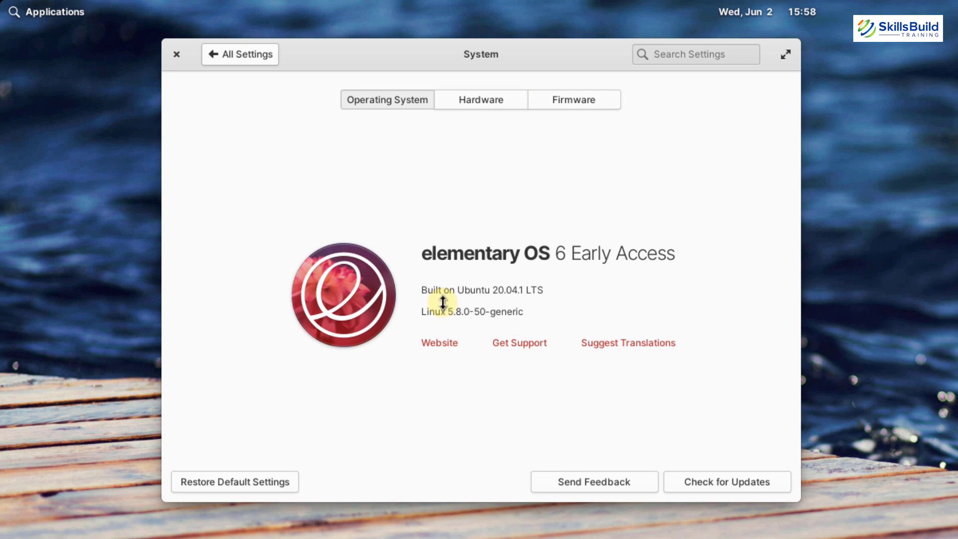
{"action": "left_click", "coordinate": [480, 102]}
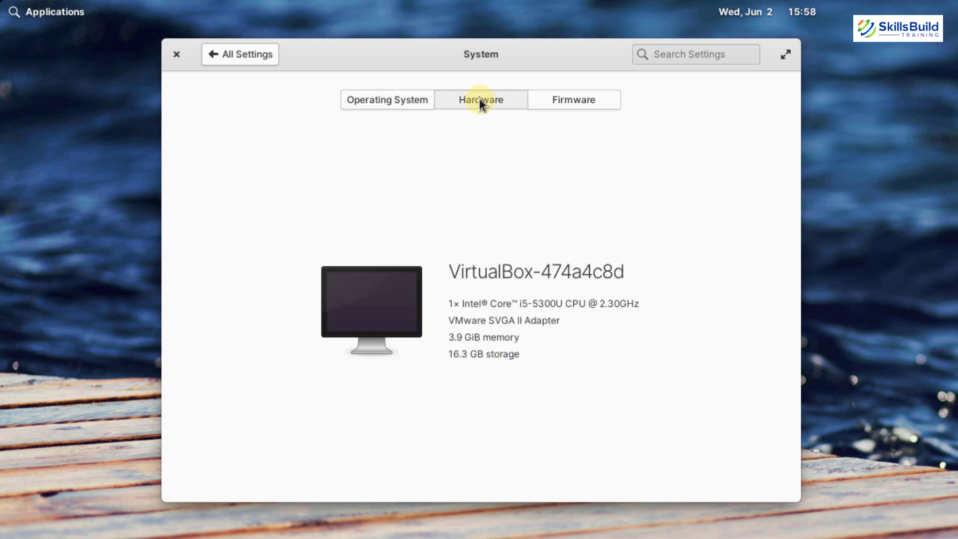
{"action": "left_click", "coordinate": [557, 106]}
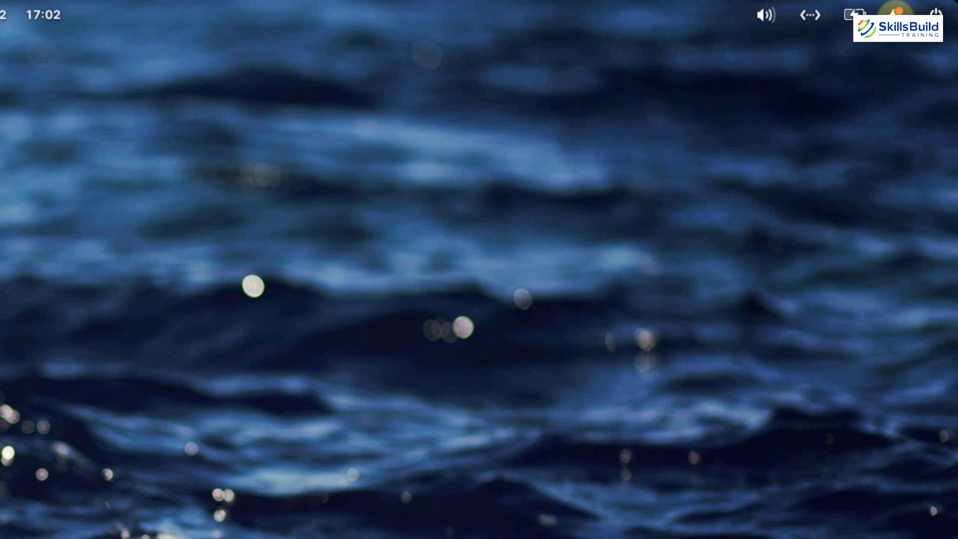
Dismiss the newest AppCenter update notification, and review AppCenter's notification settings before closing them
{"action": "left_click", "coordinate": [897, 12]}
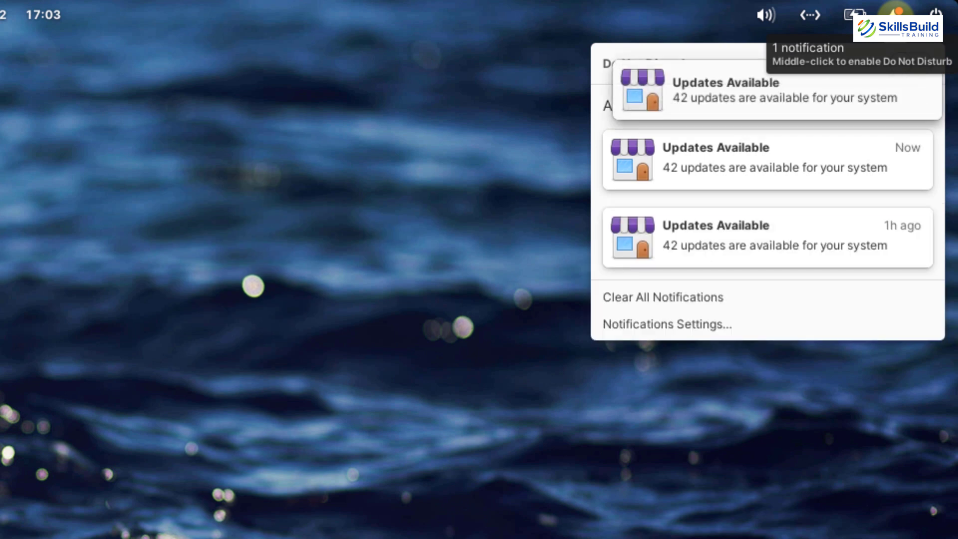
{"action": "left_click", "coordinate": [633, 65]}
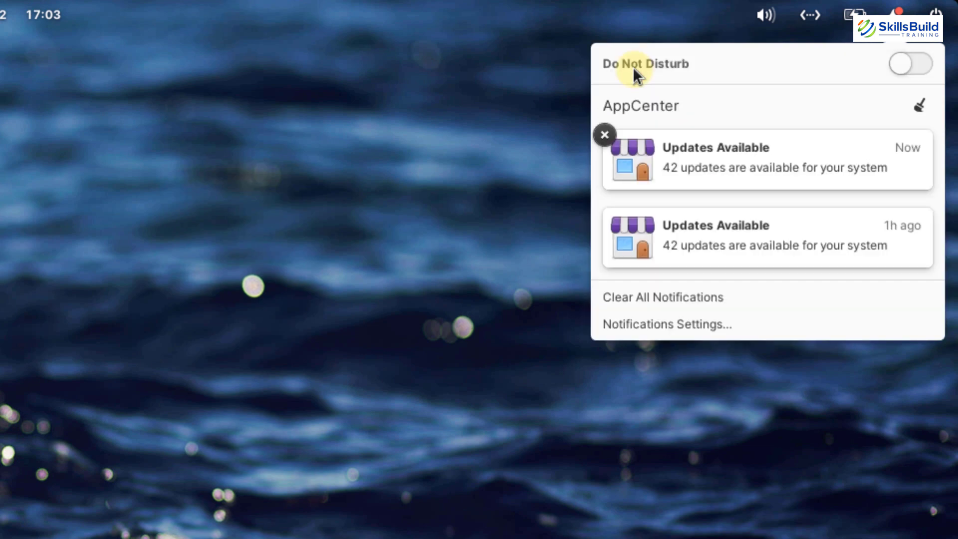
{"action": "left_click", "coordinate": [605, 135]}
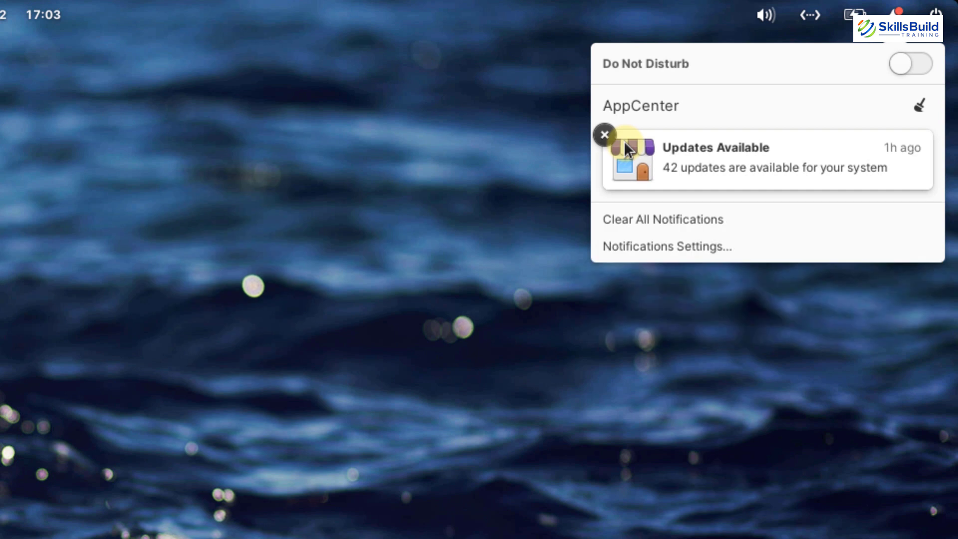
{"action": "left_click", "coordinate": [681, 249]}
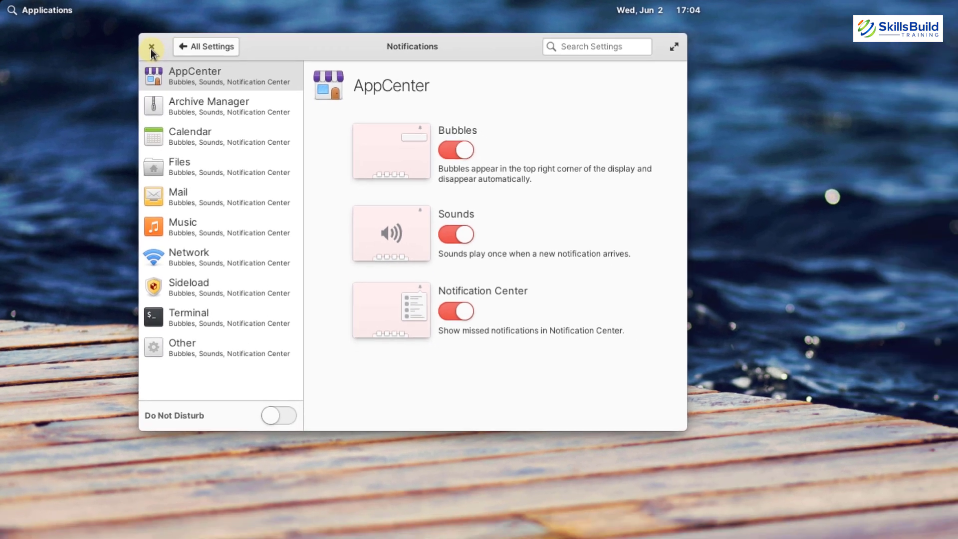
{"action": "left_click", "coordinate": [175, 56]}
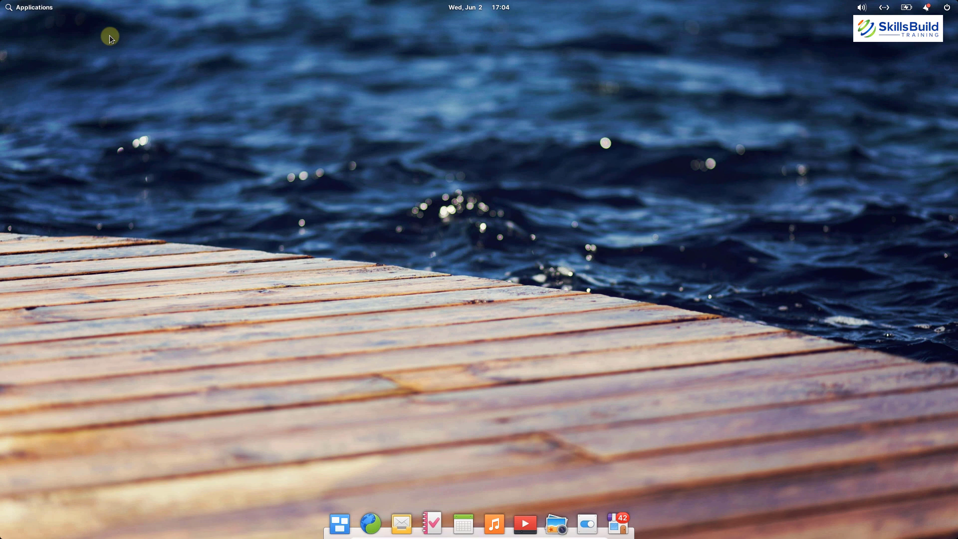
Search AppCenter for "fir" to find the Firefox browser, and close the store
{"action": "key", "text": "super"}
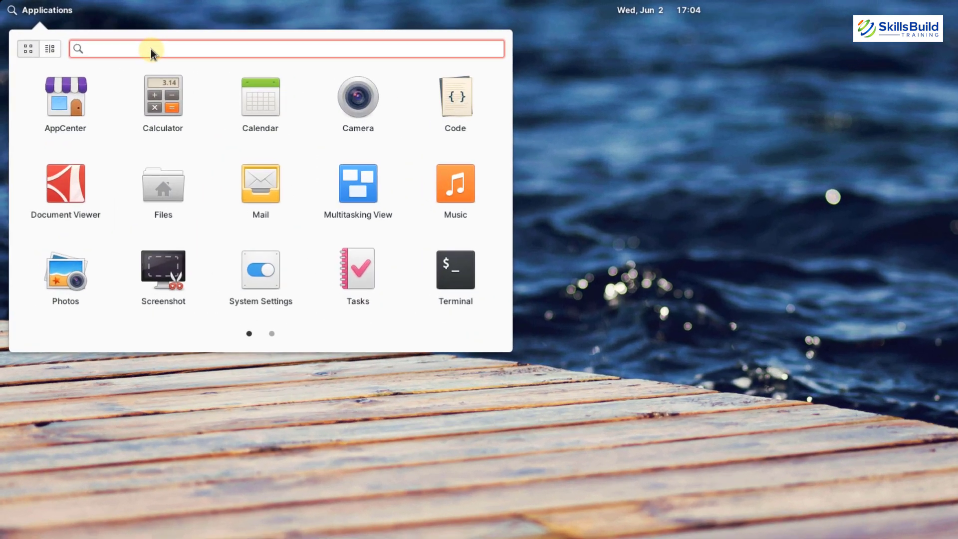
{"action": "left_click", "coordinate": [88, 143]}
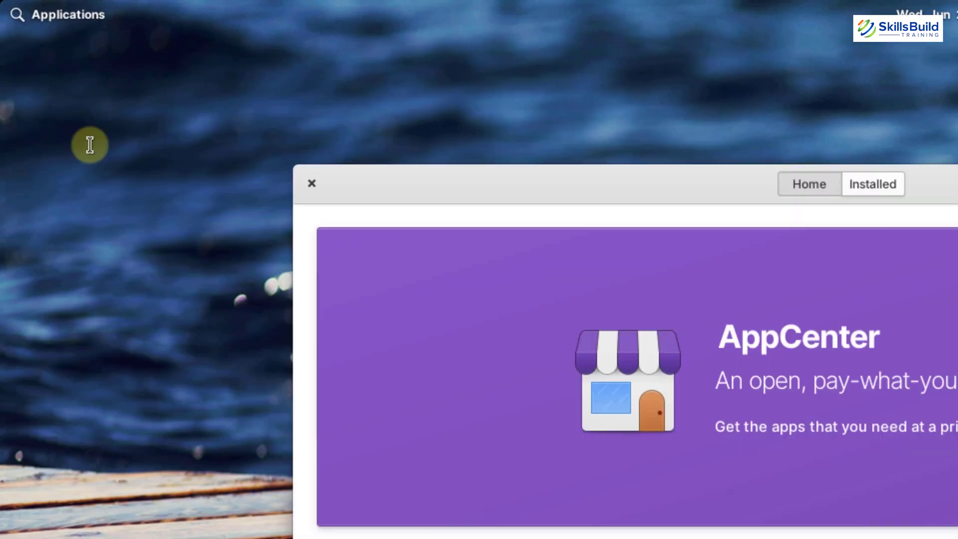
{"action": "type", "text": "fir"}
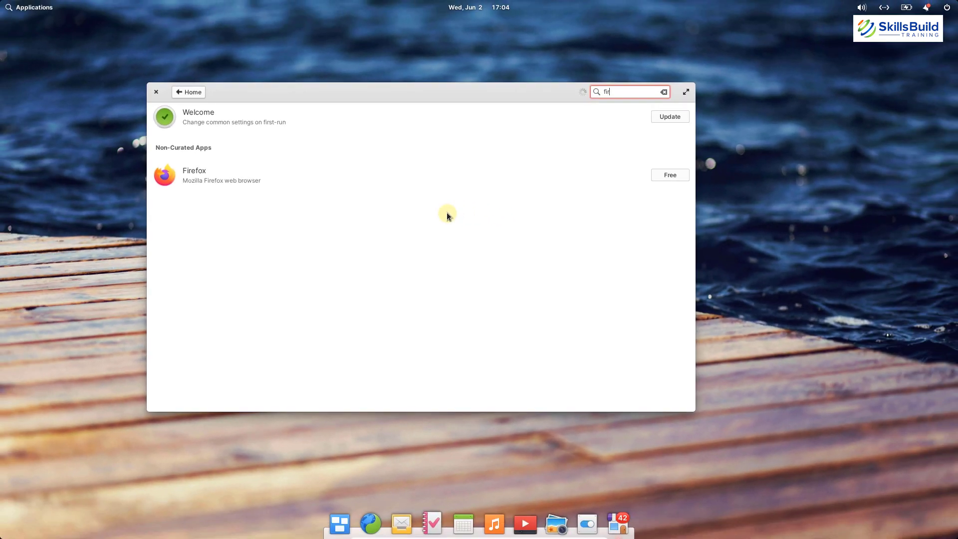
{"action": "left_click", "coordinate": [156, 93]}
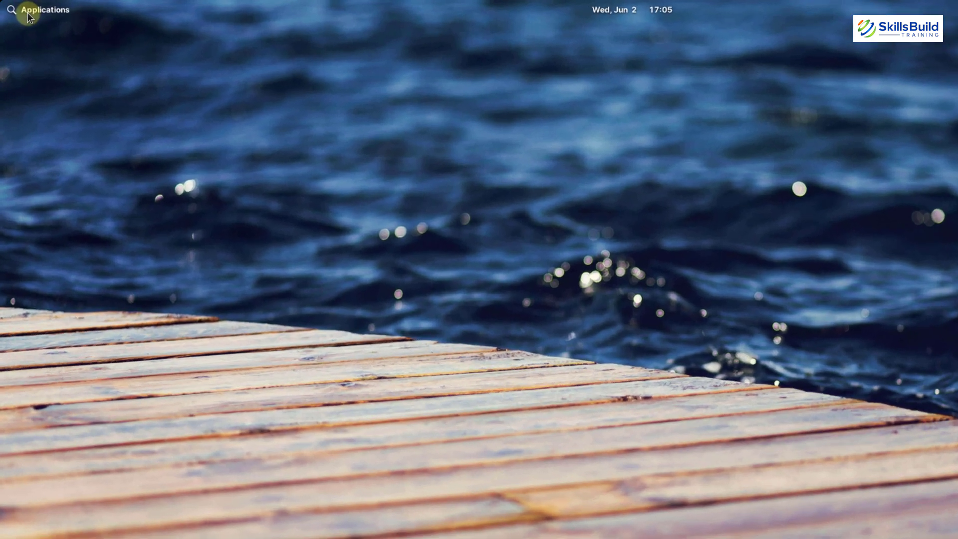
Open the Files app to view the home folder's contents, and close it again
{"action": "left_click", "coordinate": [27, 15]}
{"action": "left_click", "coordinate": [167, 196]}
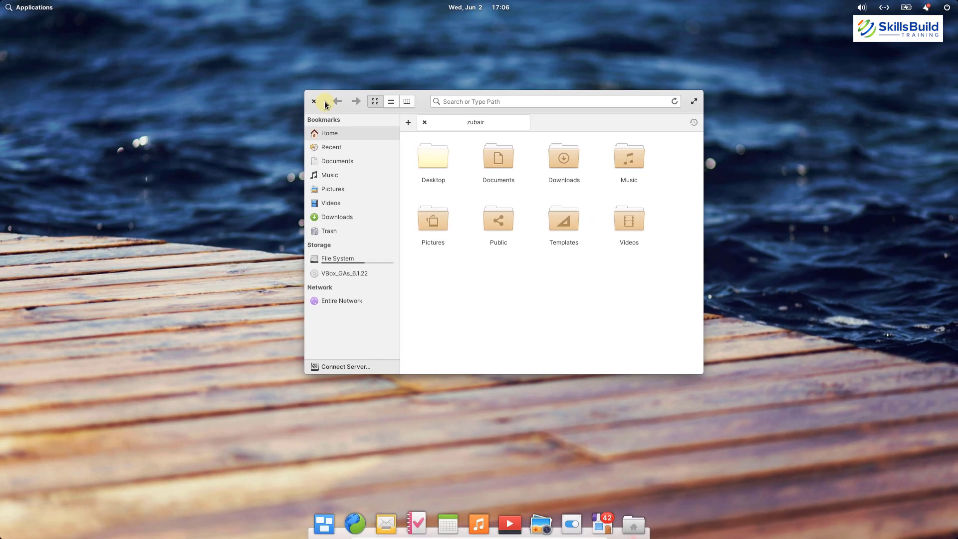
{"action": "left_click", "coordinate": [323, 102]}
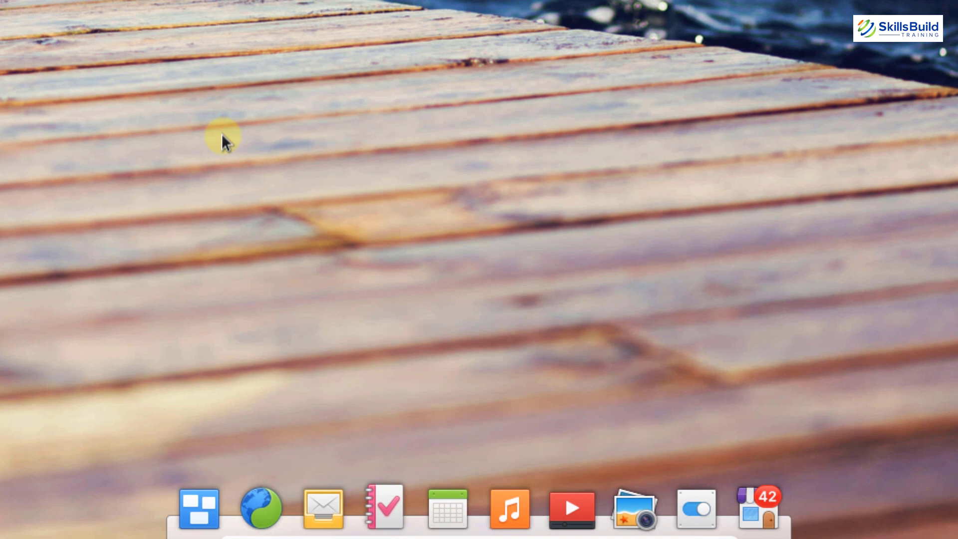
Open the Photos app to view its library and import options, and close it again
{"action": "left_click", "coordinate": [262, 500]}
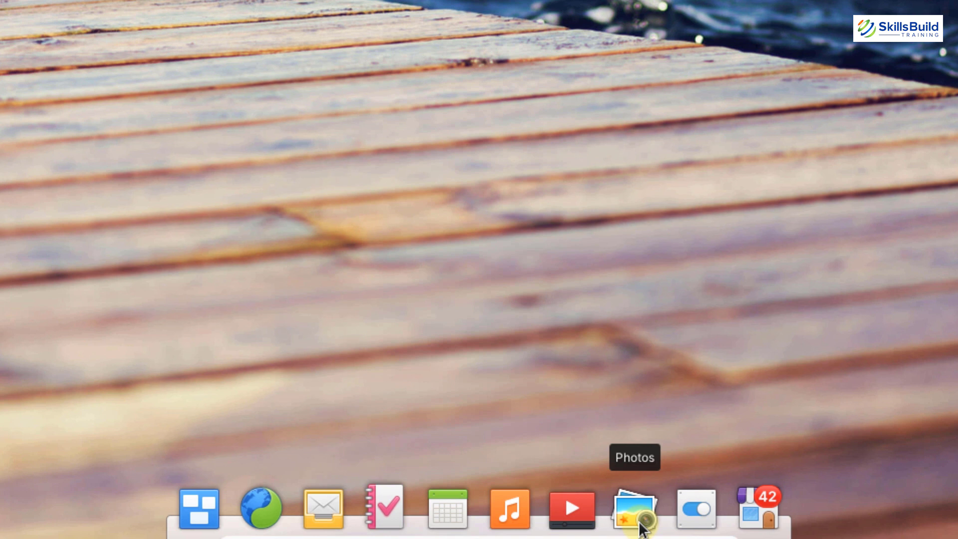
{"action": "left_click", "coordinate": [641, 522]}
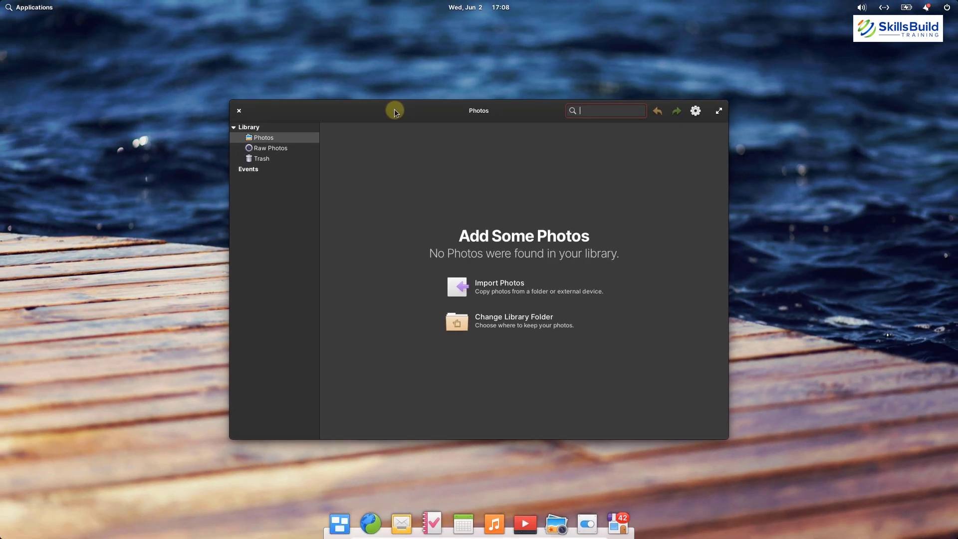
{"action": "left_click", "coordinate": [239, 111]}
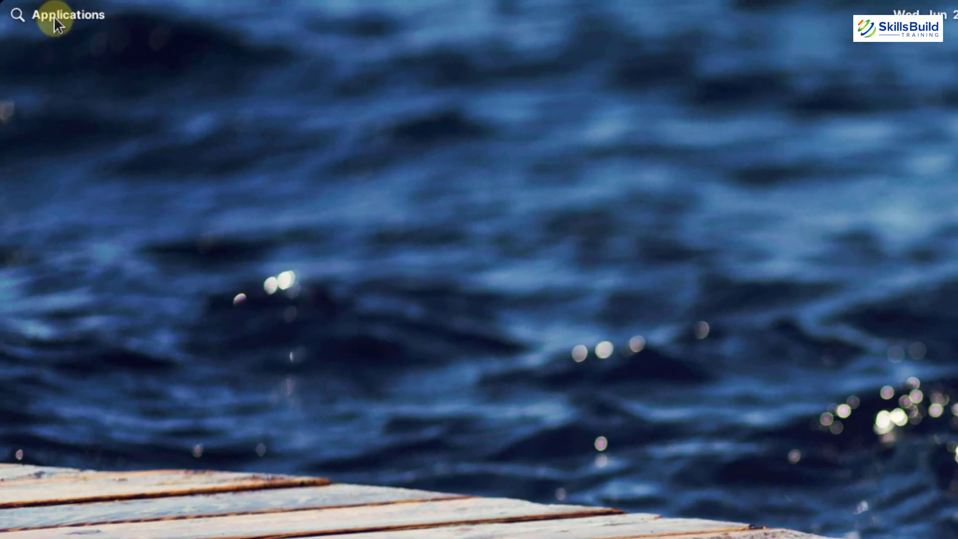
Search the installed apps and settings for "applica", view the default and startup pages of the Applications settings, and close them
{"action": "left_click", "coordinate": [54, 16]}
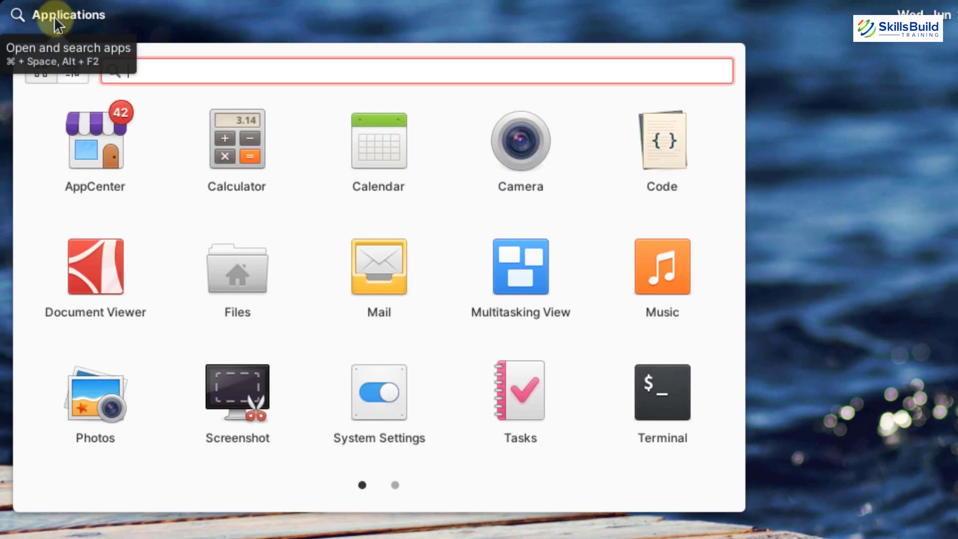
{"action": "type", "text": "applica"}
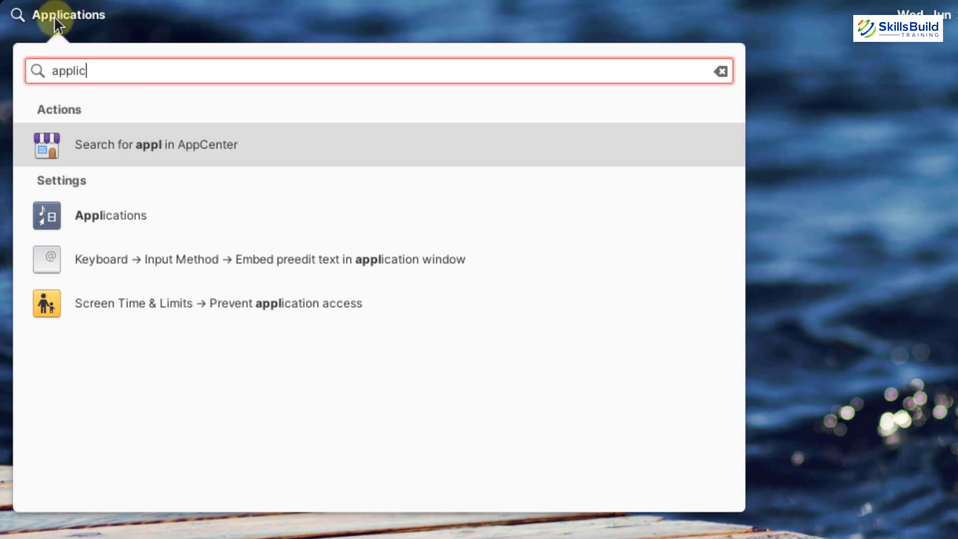
{"action": "left_click", "coordinate": [44, 209]}
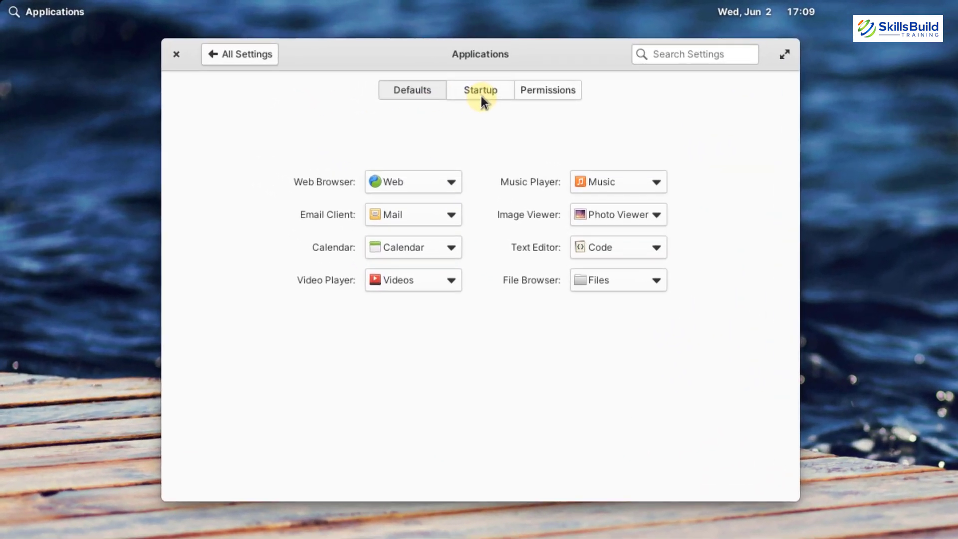
{"action": "left_click", "coordinate": [481, 96]}
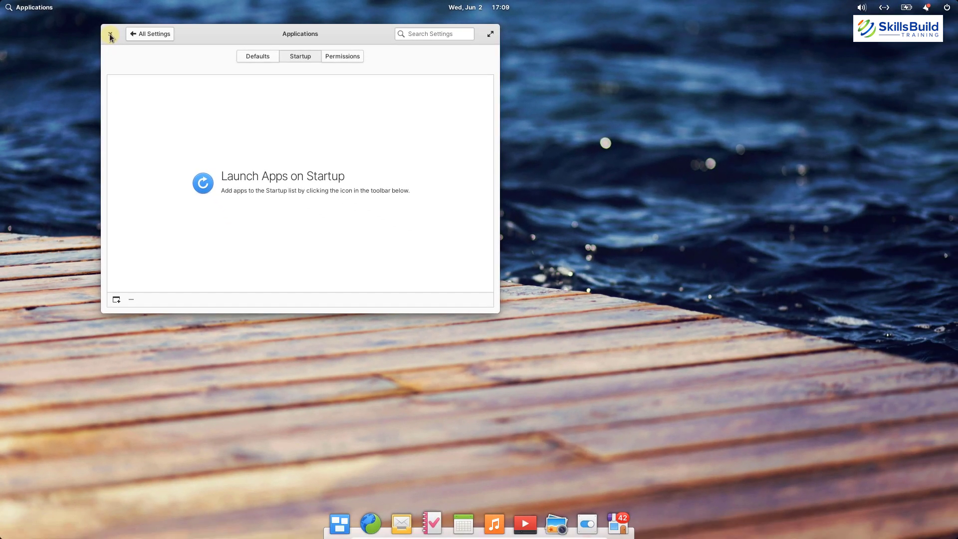
{"action": "left_click", "coordinate": [110, 34]}
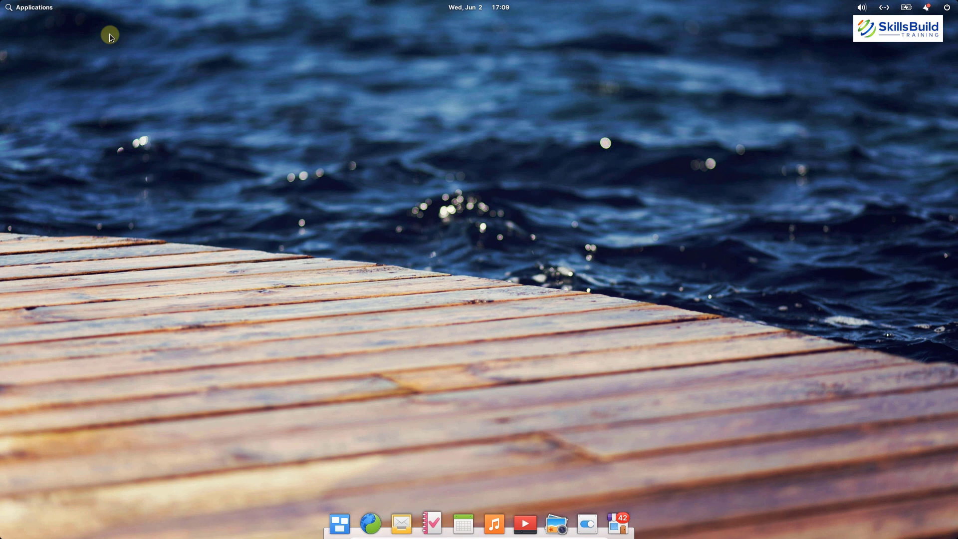